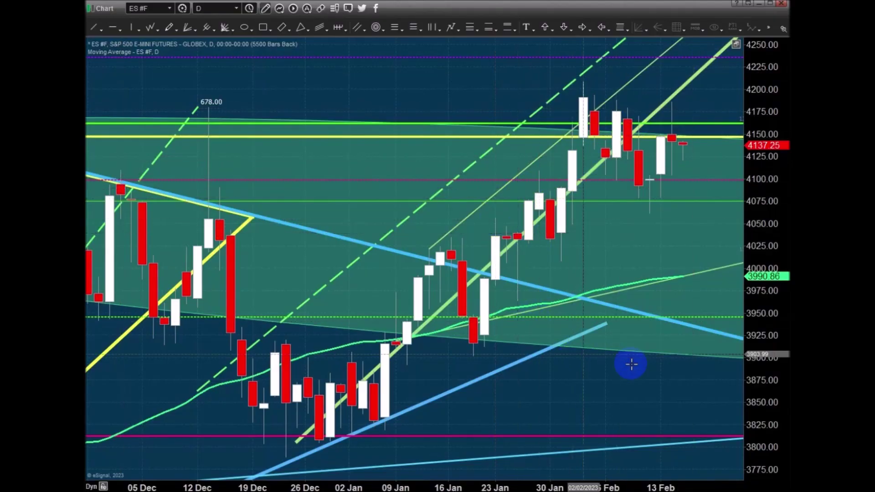
Examine the mid-February daily candles on the ES chart against the yellow horizontal line, the recent highs and the lower wicks
drag(634, 380, 493, 365)
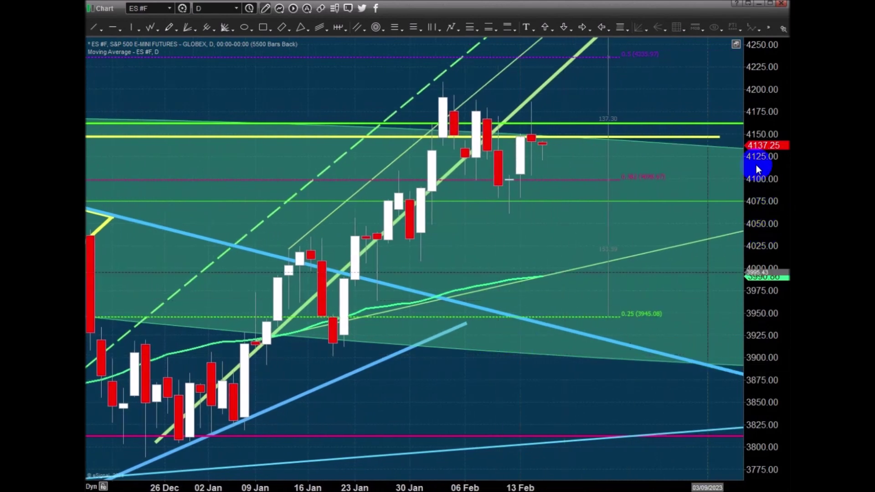
drag(766, 204, 579, 238)
drag(758, 238, 762, 293)
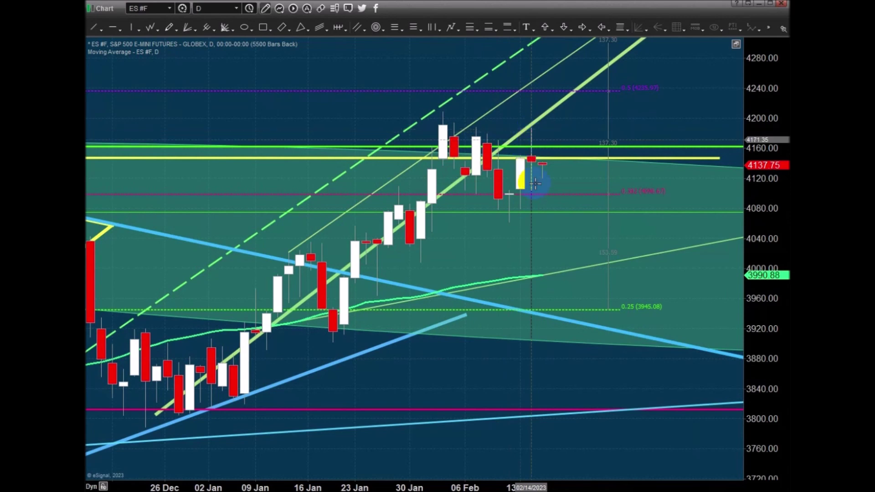
click(535, 133)
click(469, 136)
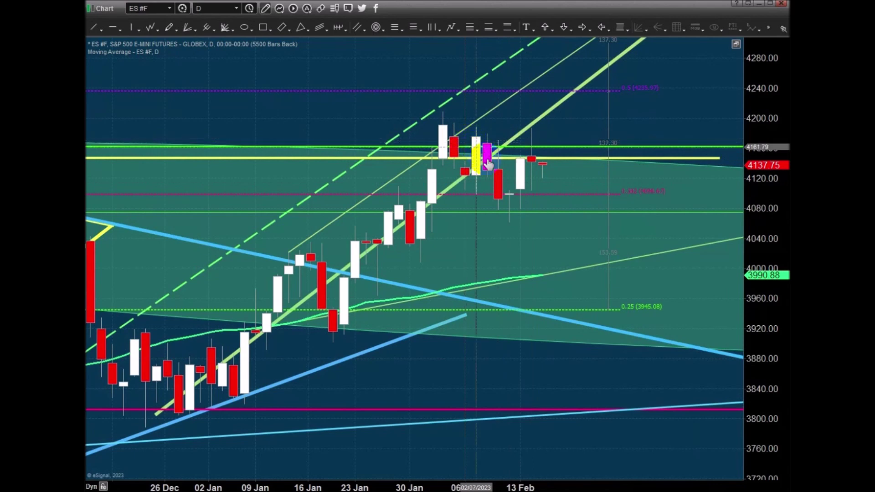
click(522, 205)
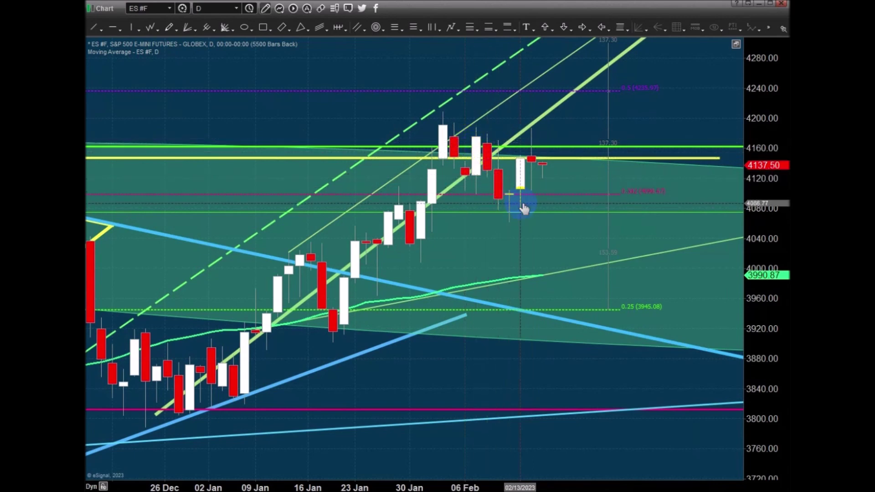
click(533, 185)
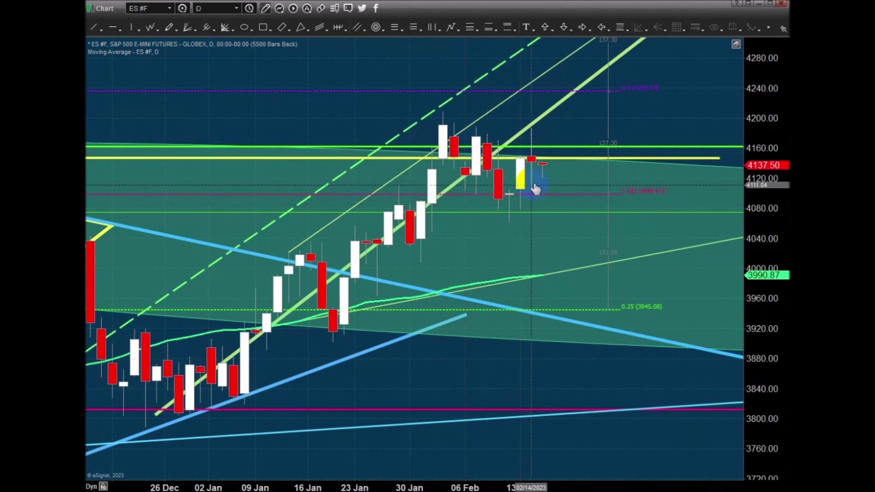
click(546, 174)
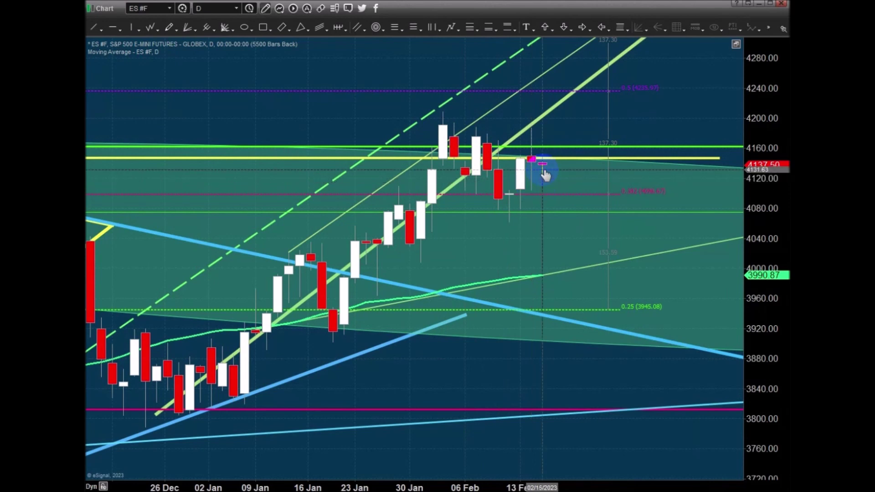
Draw a rising trendline of about 330.25 points from the 6 January low and a falling one of about 74.75 points from the 2 February high
click(95, 27)
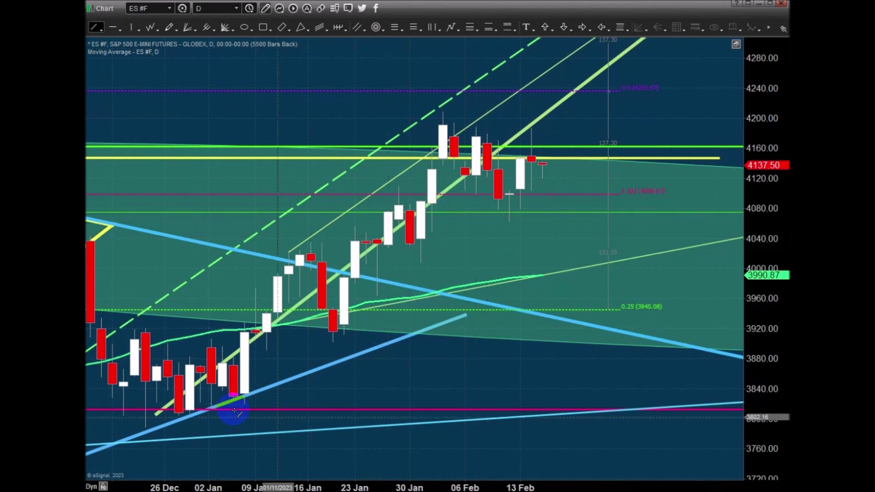
drag(244, 404, 597, 158)
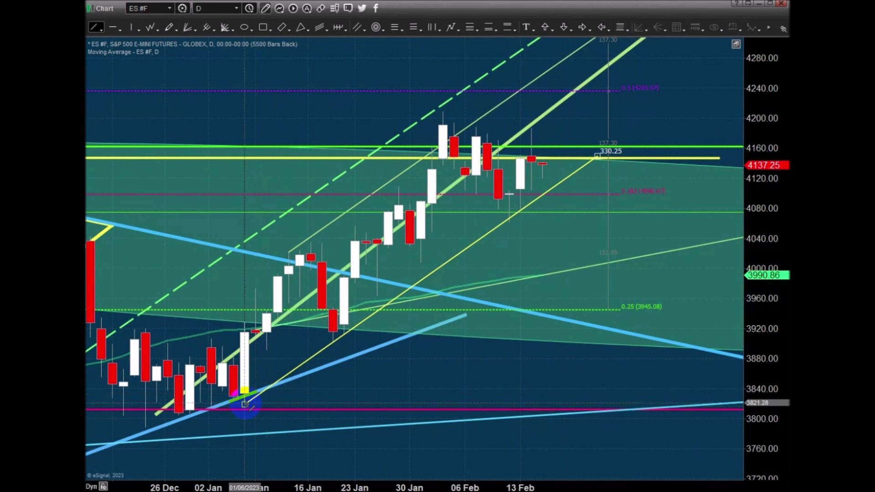
mouse_move(445, 110)
mouse_down()
mouse_move(563, 146)
mouse_move(575, 168)
mouse_up()
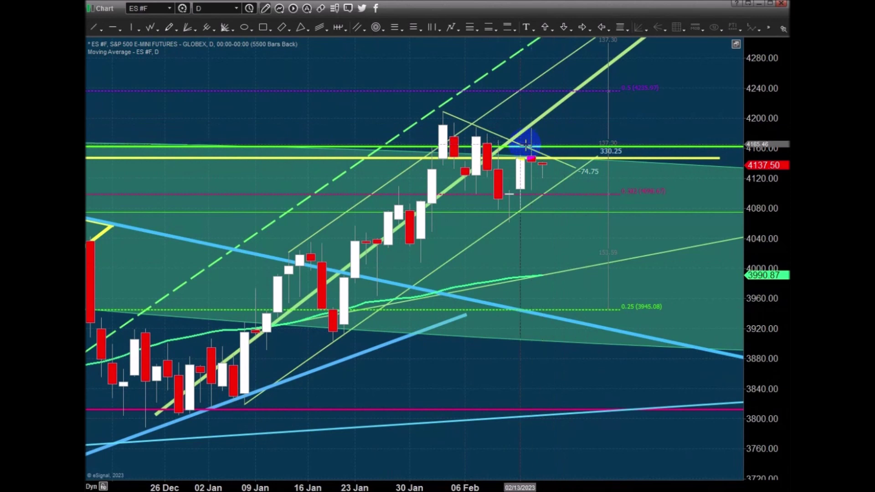
click(523, 181)
click(533, 132)
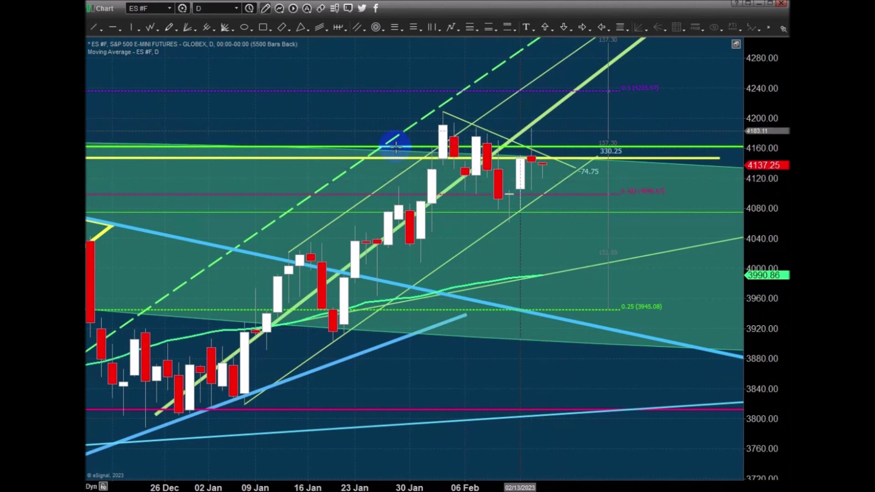
Draw a level resistance line at about 4189 from 10 to 23 February, adjusting its end to a 0.00 slope difference
click(93, 29)
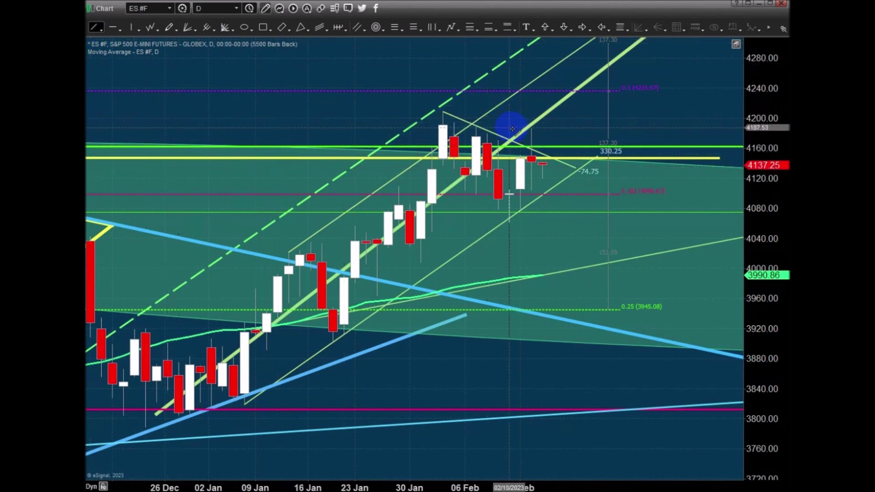
mouse_move(542, 120)
mouse_down()
mouse_move(594, 115)
mouse_move(592, 124)
mouse_move(603, 127)
mouse_up()
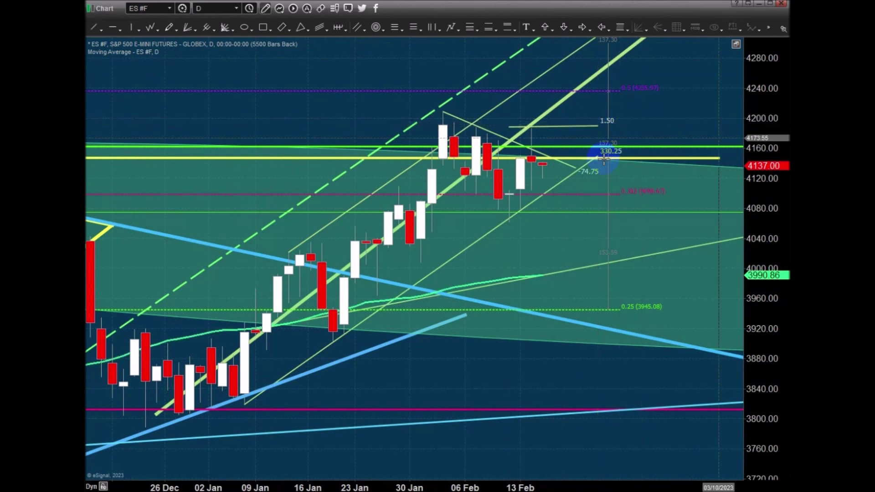
click(597, 128)
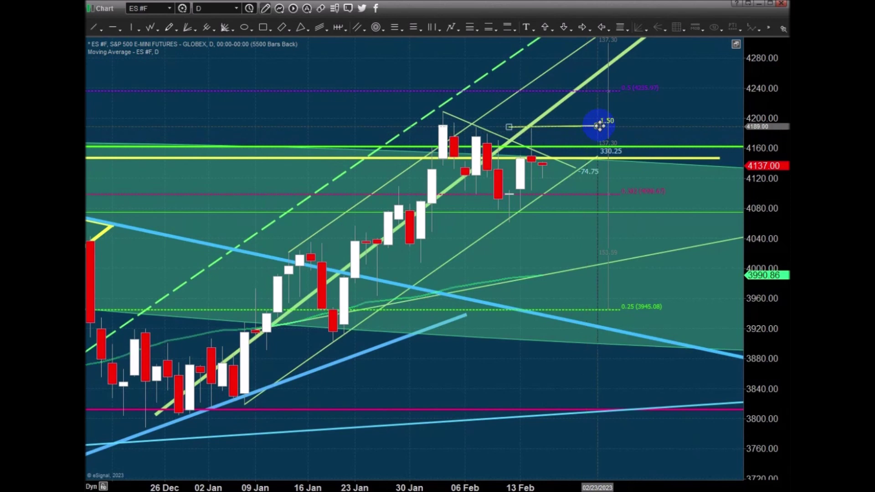
drag(597, 127, 597, 128)
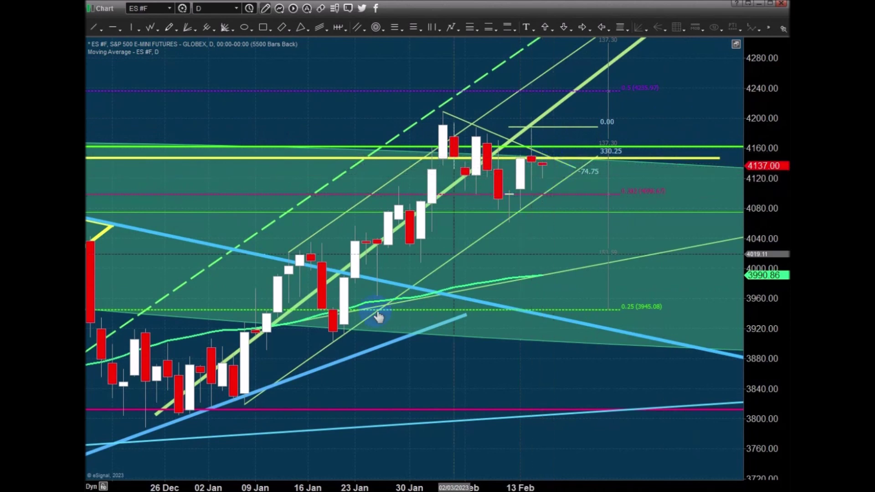
Sketch a freehand price path along the swings from the 28 December low to the resistance line at about 4190
click(169, 28)
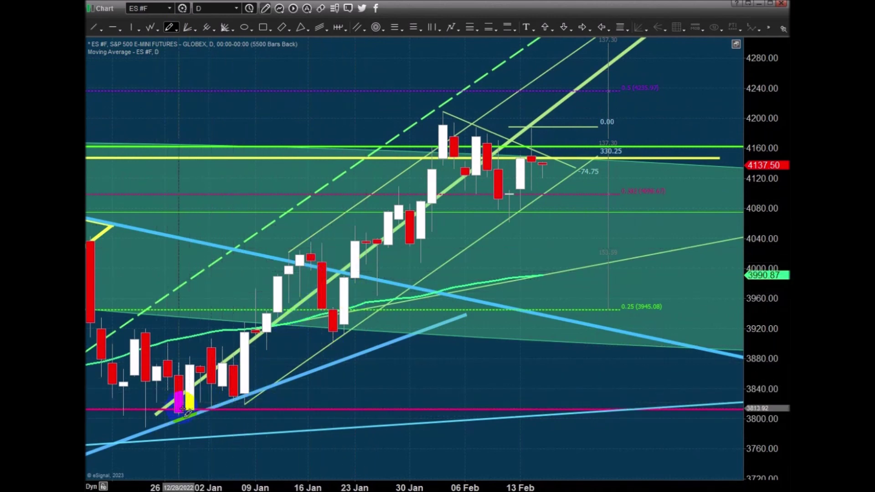
mouse_move(179, 408)
mouse_down()
mouse_move(205, 362)
mouse_move(311, 245)
mouse_move(348, 333)
mouse_move(363, 276)
mouse_move(398, 211)
mouse_move(410, 228)
mouse_move(443, 126)
mouse_move(509, 212)
mouse_move(531, 157)
mouse_move(554, 183)
mouse_move(586, 123)
mouse_up()
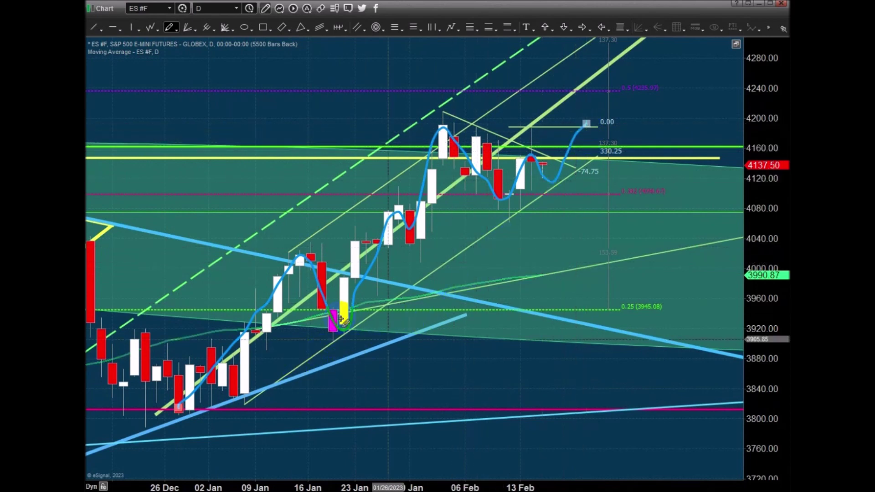
click(465, 148)
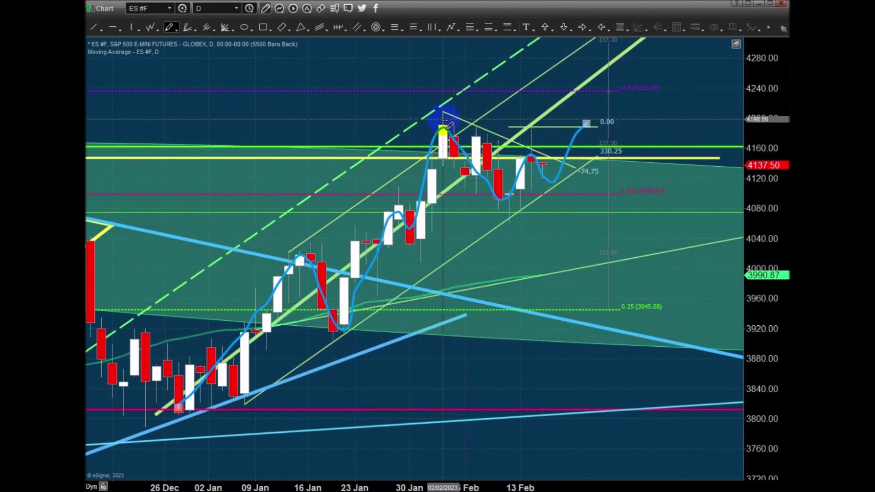
click(521, 157)
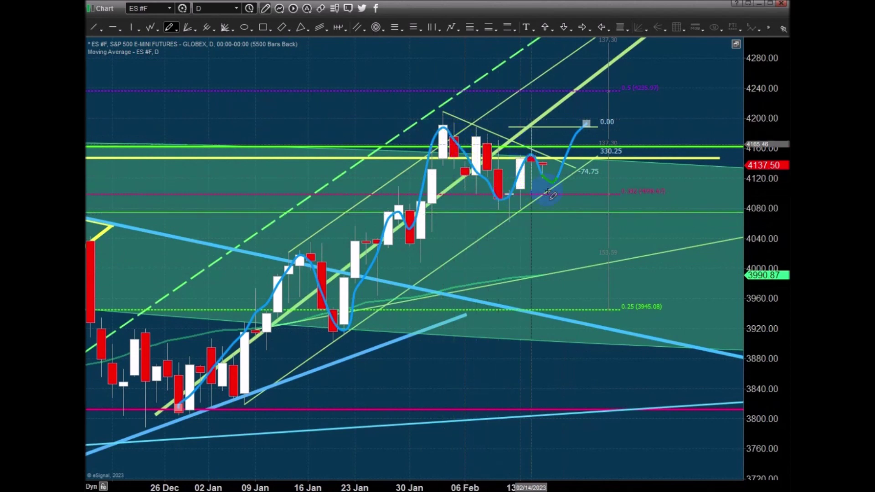
click(422, 222)
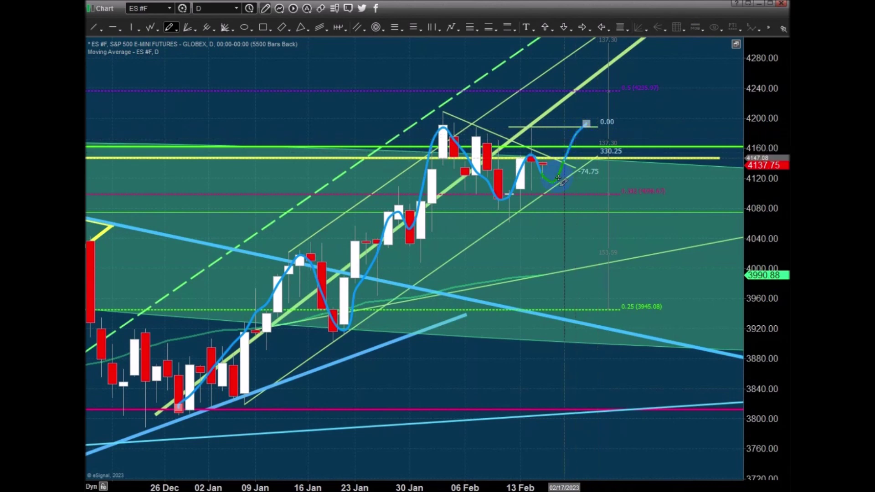
Sketch an alternative freehand path from the projected pullback, dipping to about 4082 and rising near the dashed purple 0.5 level
mouse_move(550, 183)
mouse_down()
mouse_move(560, 205)
mouse_move(583, 159)
mouse_up()
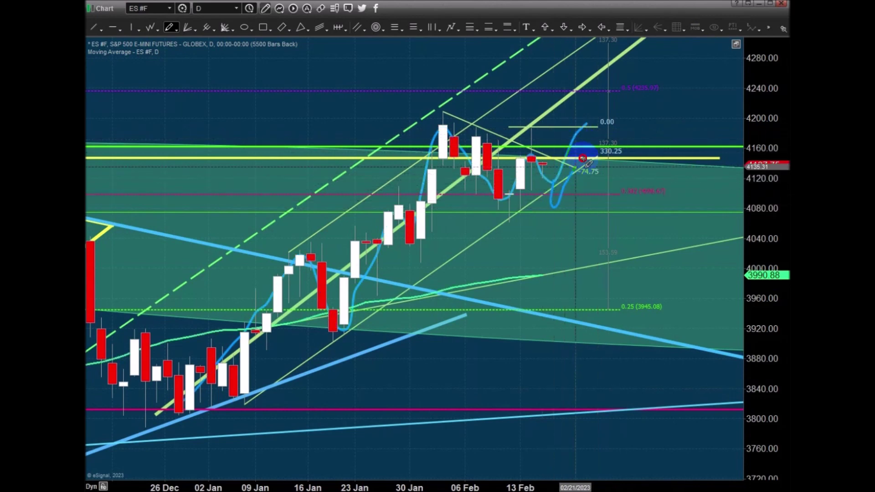
drag(587, 152, 636, 95)
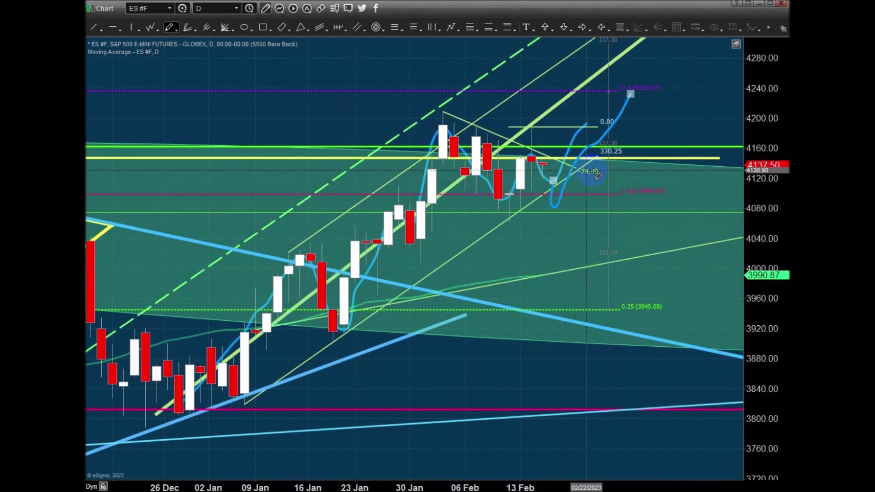
Add a vertical line at 02/21/2023 and format it in magenta with the fourth line width
click(130, 28)
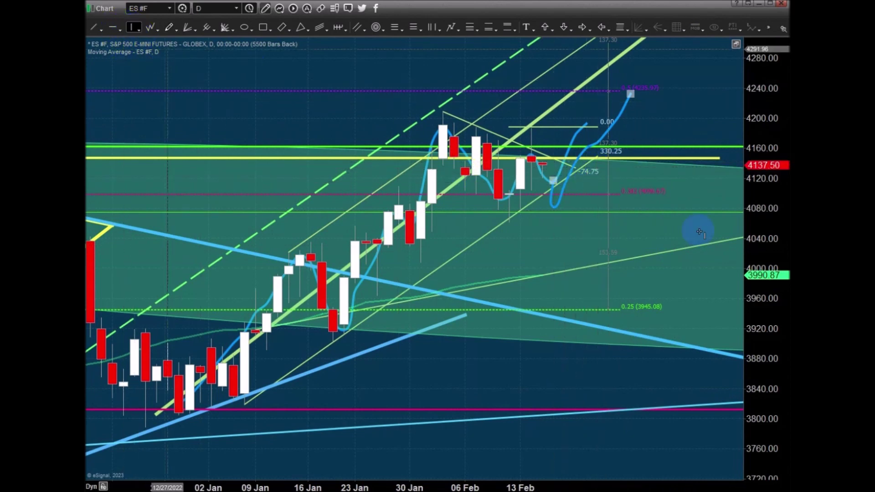
click(581, 182)
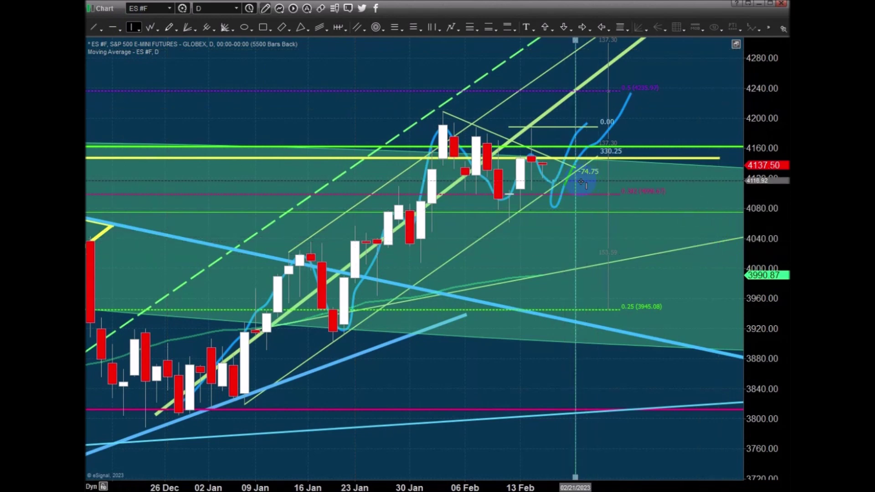
right_click(575, 390)
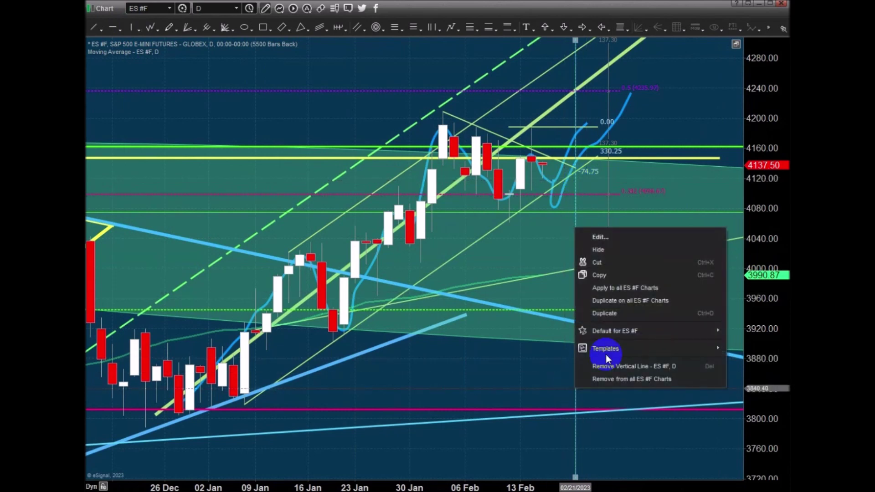
click(625, 235)
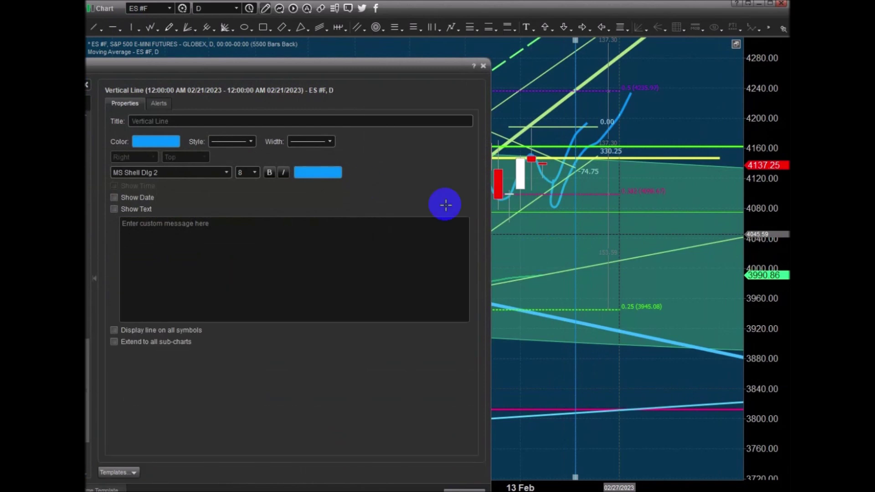
click(151, 143)
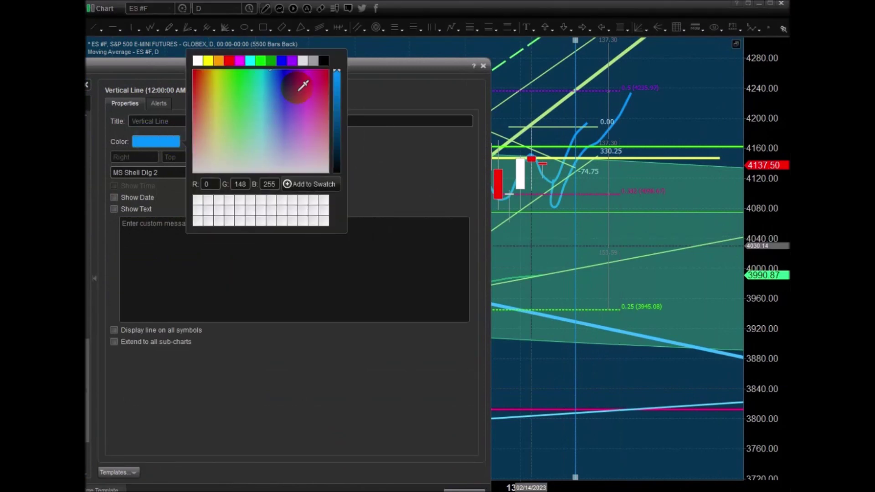
click(316, 86)
click(412, 155)
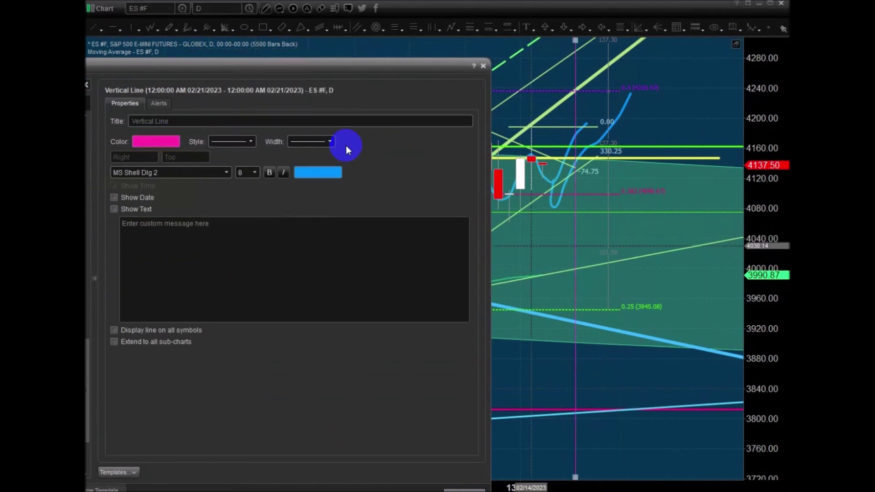
click(318, 141)
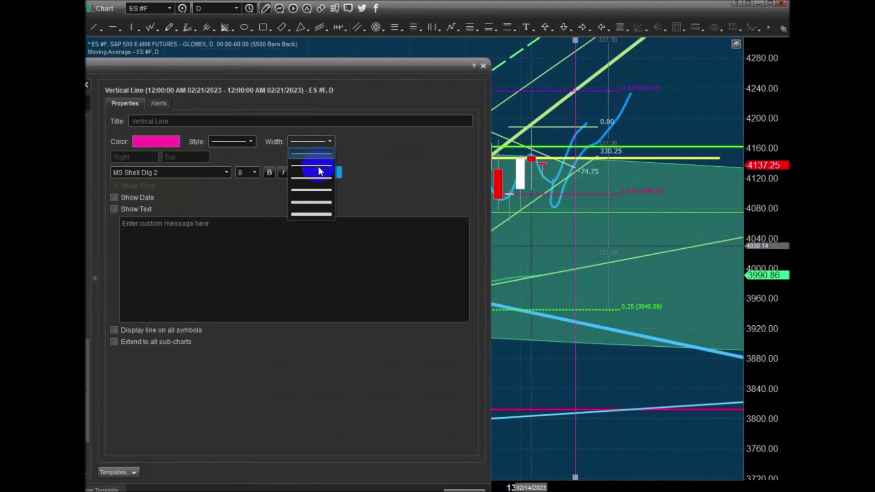
click(313, 190)
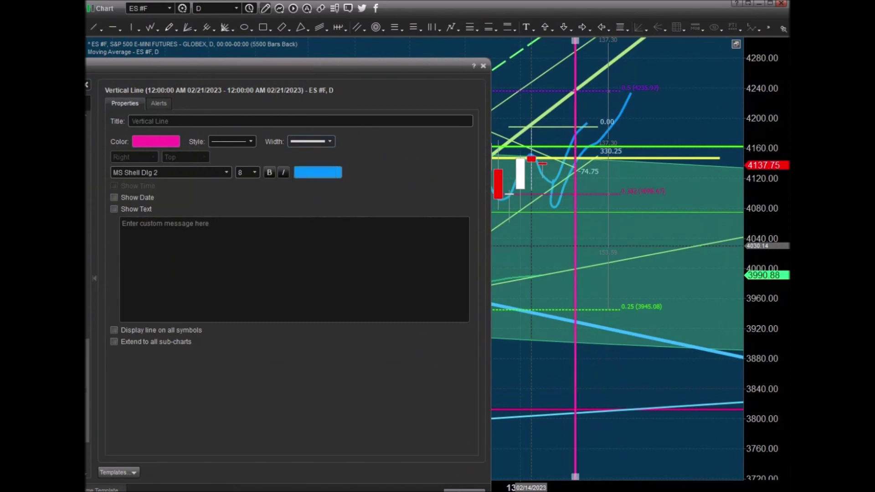
key(Escape)
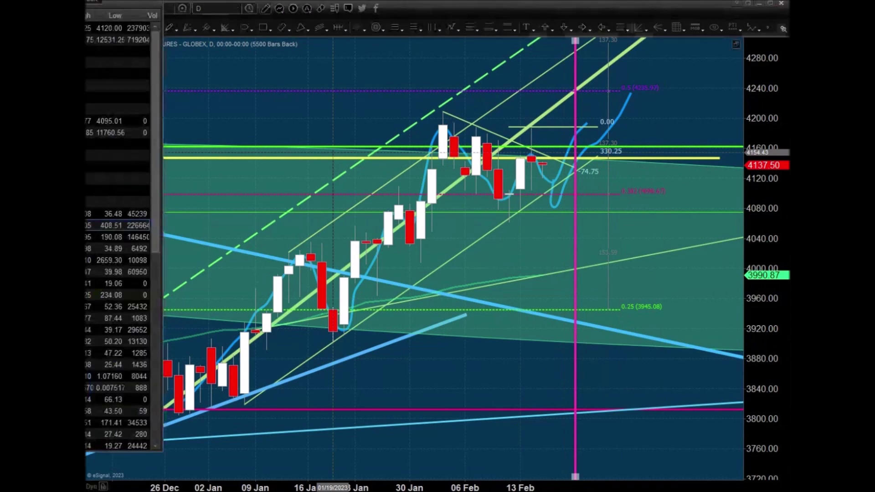
Switch the daily chart to SPY
click(303, 221)
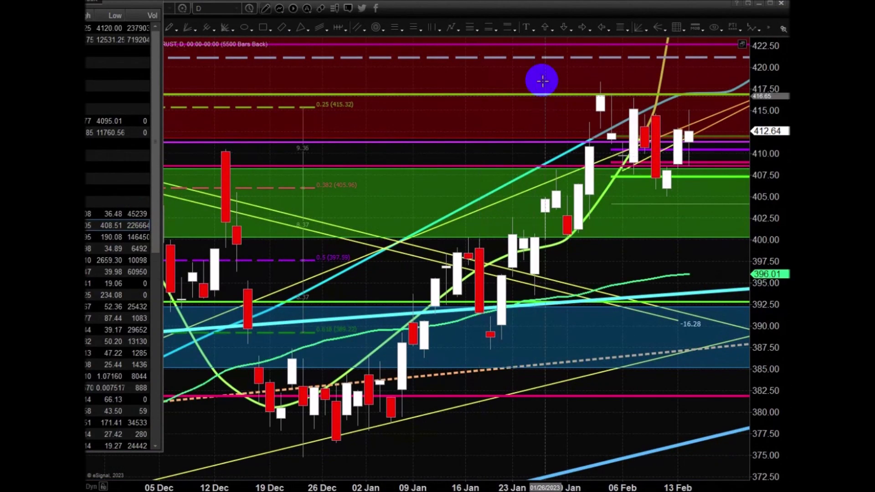
click(551, 195)
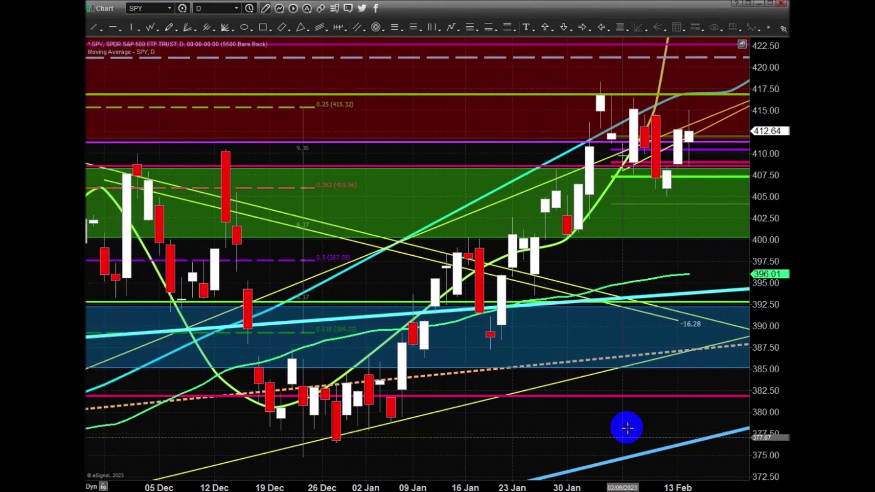
Draw a rising trendline from the 28 December low and a falling one from the 2 February high, converging near 22 February
drag(701, 254, 596, 156)
click(95, 27)
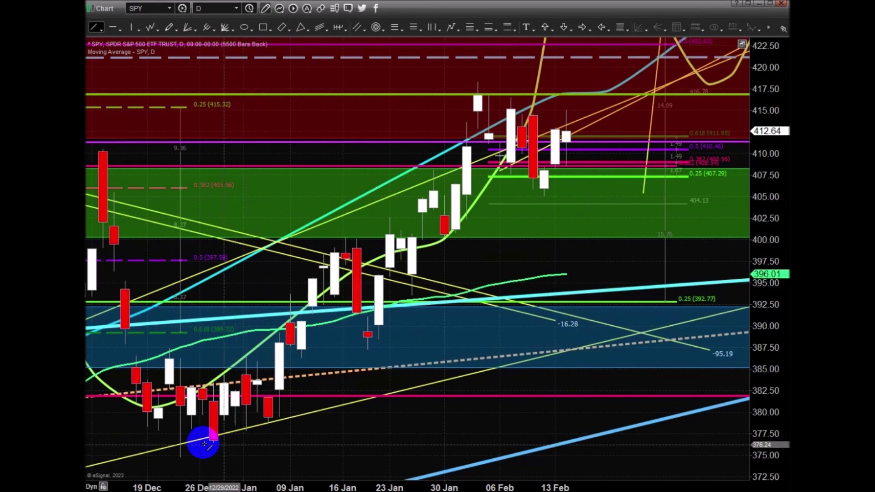
drag(213, 444, 652, 144)
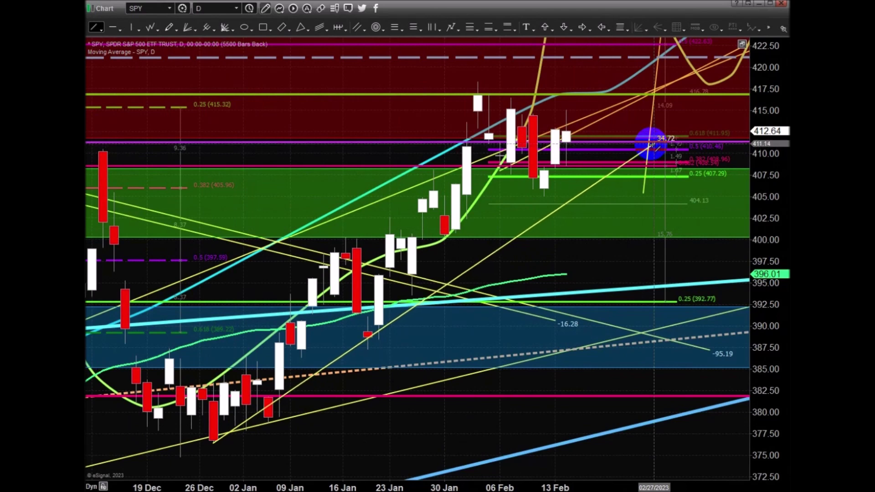
click(478, 86)
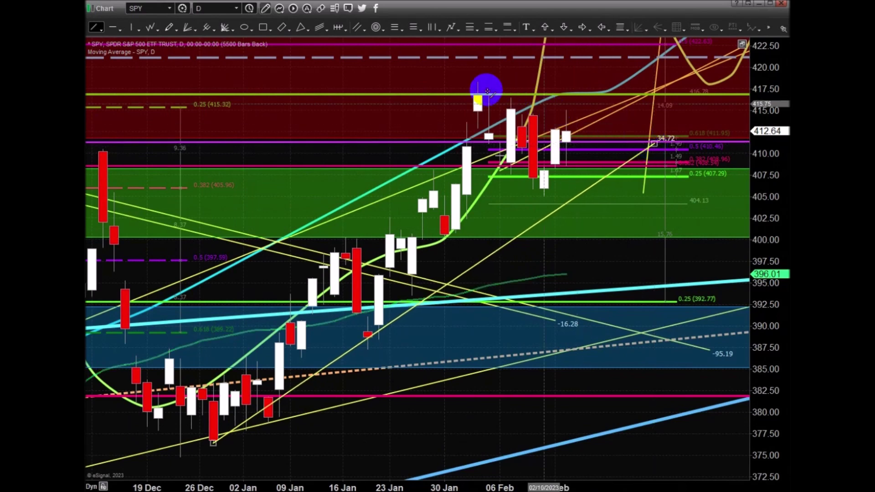
drag(478, 84, 631, 156)
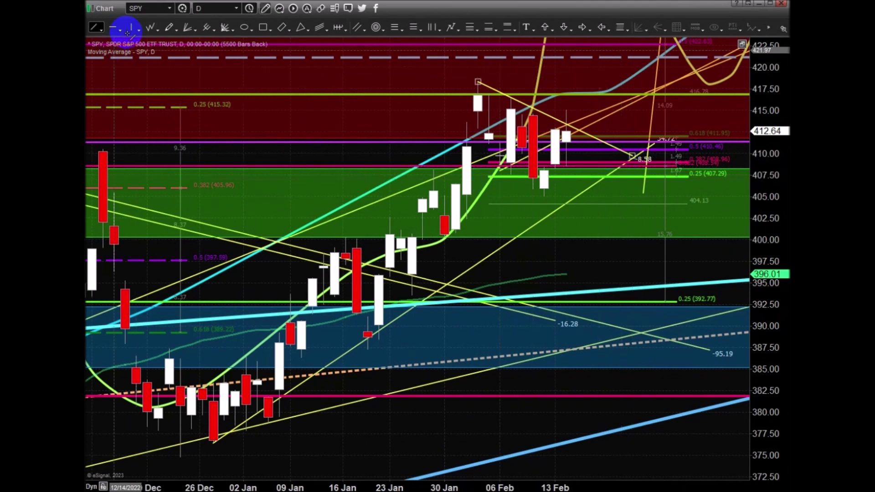
Add a vertical line at 02/22/2023 and format it in dark magenta (RGB 174, 47, 119) with the fourth line width
click(133, 27)
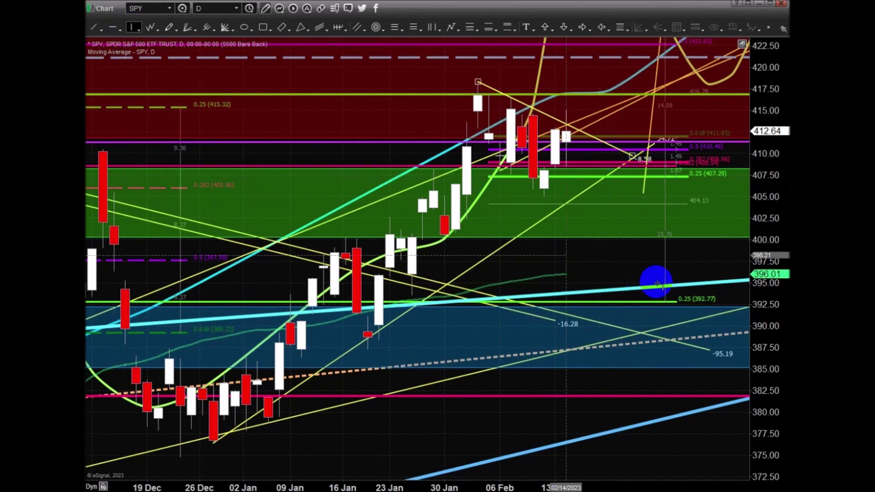
click(621, 184)
right_click(622, 264)
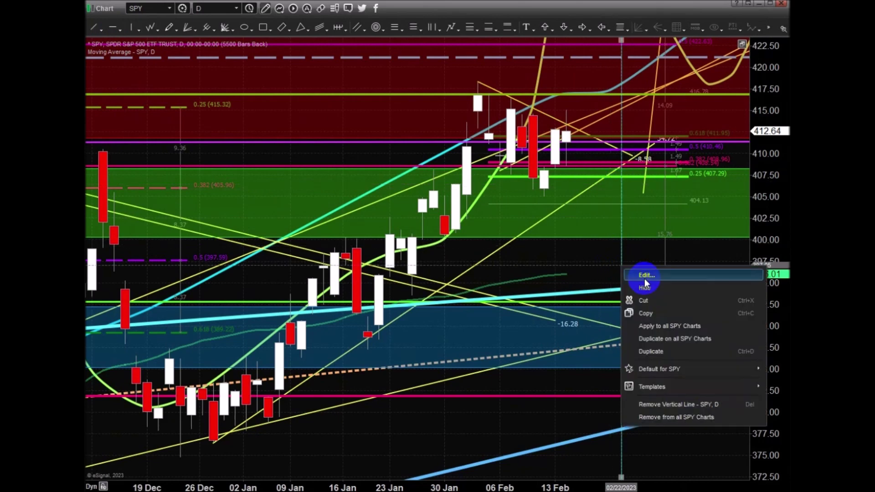
click(645, 279)
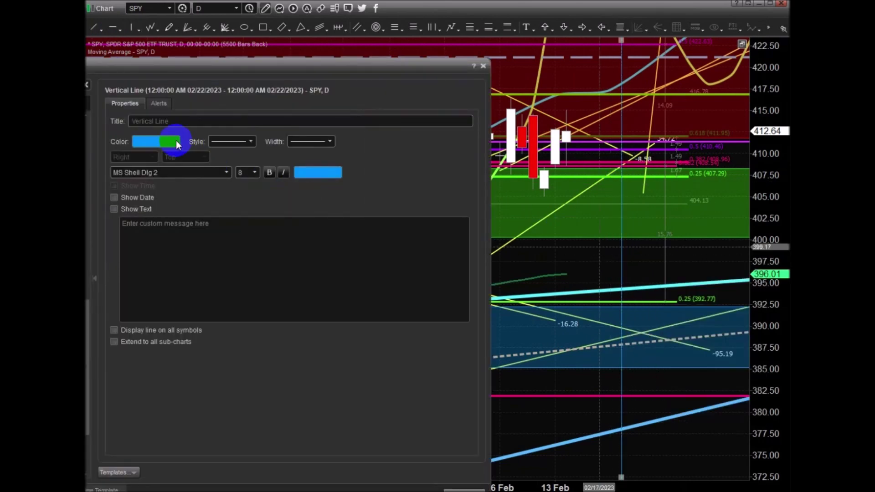
click(176, 141)
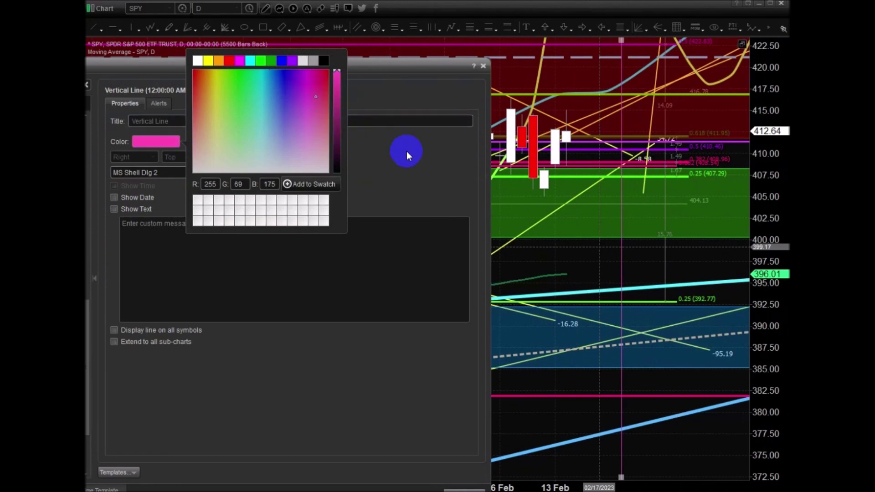
click(335, 103)
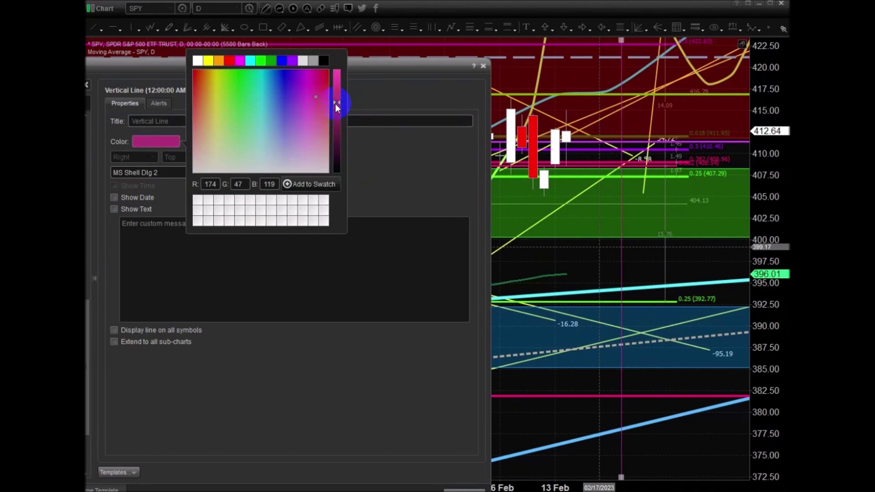
click(382, 172)
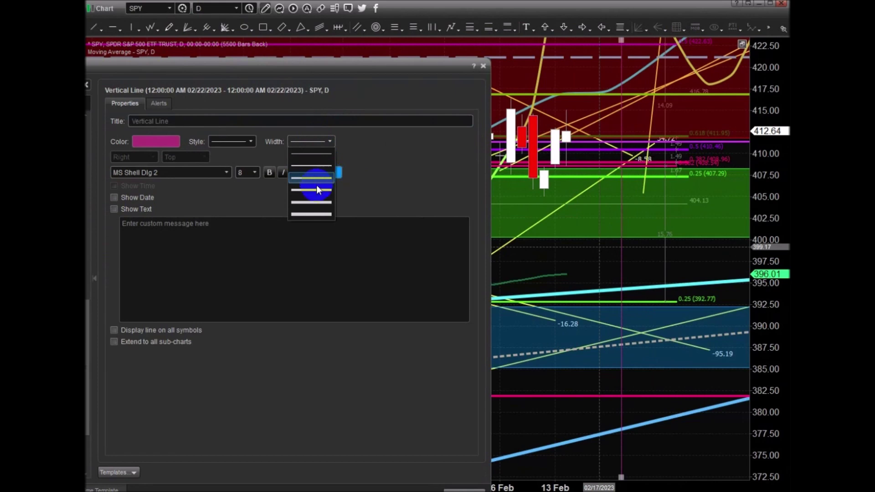
click(313, 190)
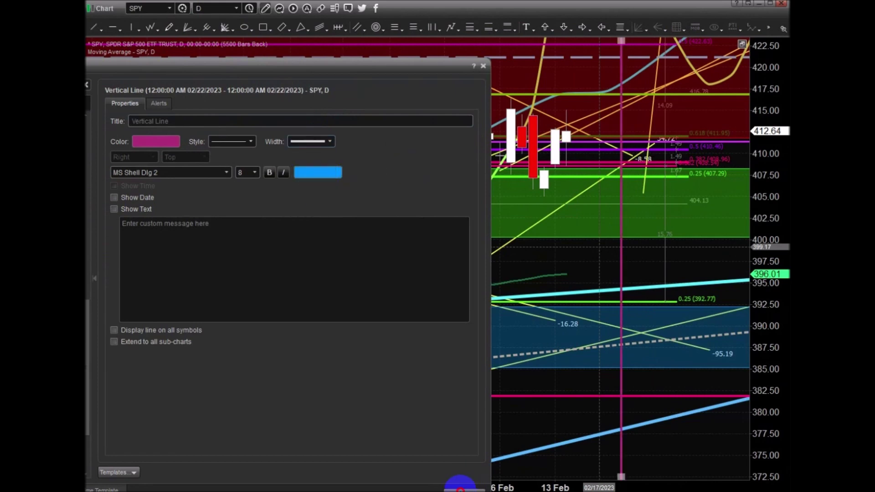
click(460, 484)
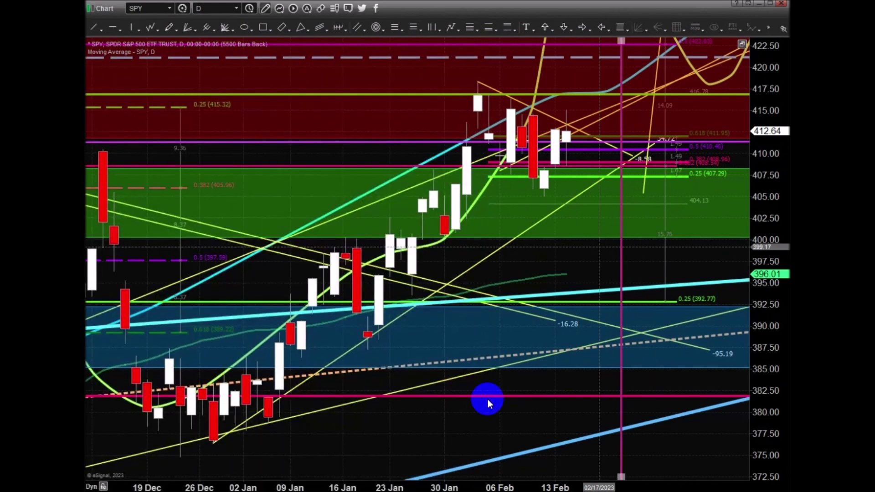
Sketch a freehand price path along the swings from the 28 December low to the early February high at about 418
click(168, 29)
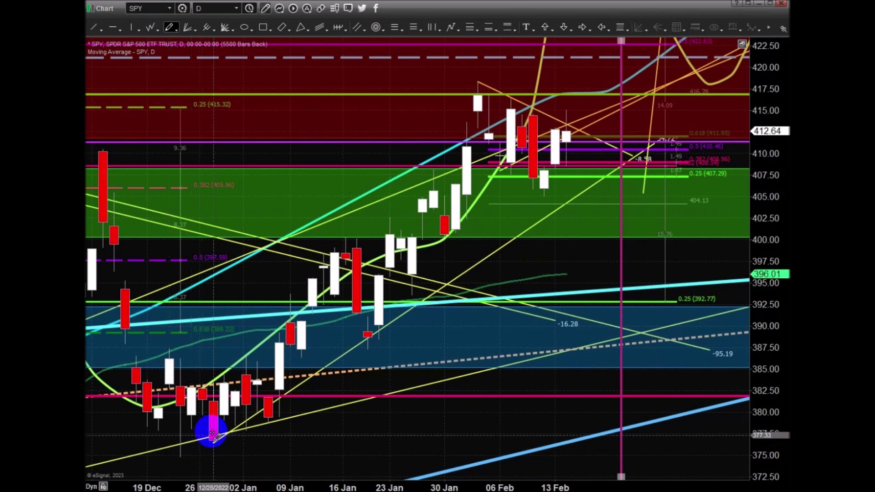
mouse_move(211, 432)
mouse_down()
mouse_move(274, 362)
mouse_move(336, 264)
mouse_move(367, 338)
mouse_move(436, 172)
mouse_move(449, 232)
mouse_move(463, 133)
mouse_move(491, 82)
mouse_up()
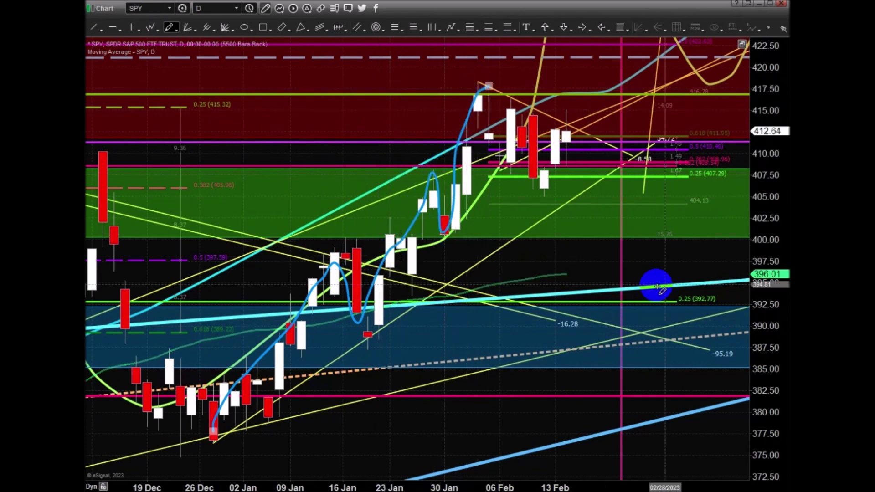
Sketch a freehand path from the 2 February high through the 10 February low, a pullback to about 408 and a rise to about 419
mouse_move(476, 86)
mouse_down()
mouse_move(548, 198)
mouse_move(554, 150)
mouse_move(567, 132)
mouse_move(596, 171)
mouse_move(676, 79)
mouse_up()
click(617, 274)
click(640, 285)
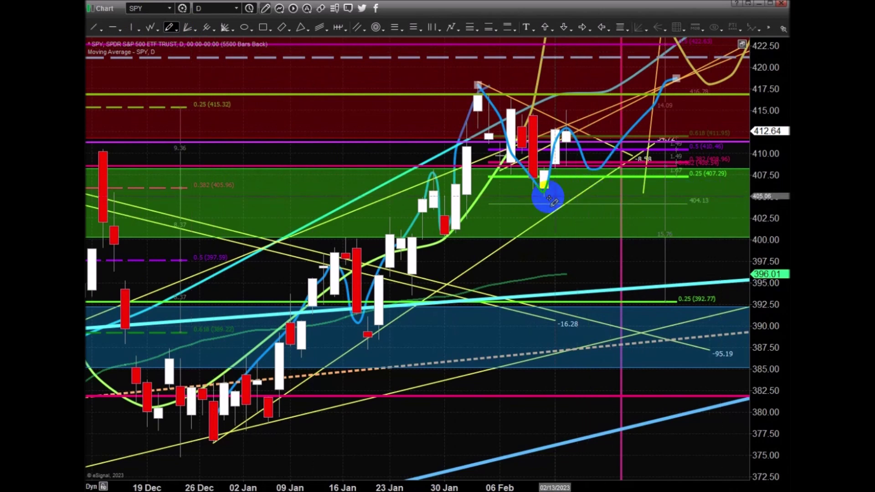
Circle the projected pullback zone at about 404 to 408 near 17 February, and remove the loops and the projected path
mouse_move(546, 196)
mouse_down()
mouse_move(664, 190)
mouse_move(664, 171)
mouse_move(638, 159)
mouse_move(554, 165)
mouse_move(527, 189)
mouse_move(645, 190)
mouse_move(656, 173)
mouse_move(558, 182)
mouse_move(644, 179)
mouse_up()
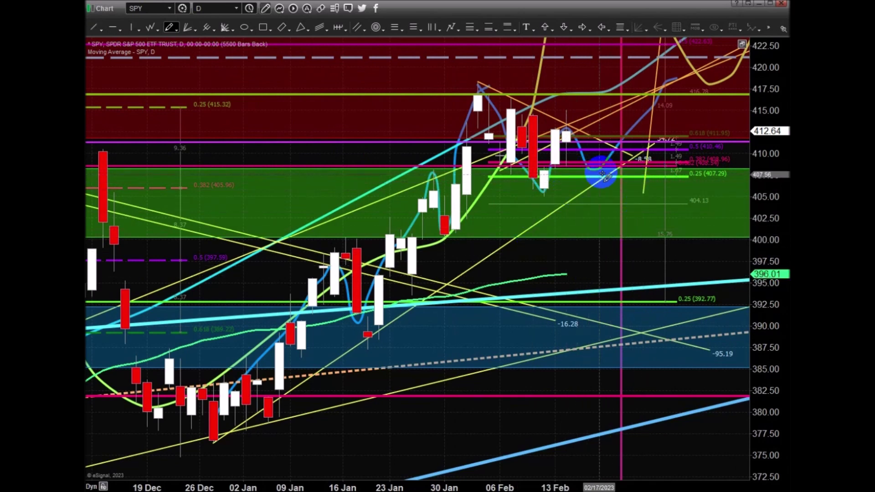
mouse_move(589, 176)
mouse_down()
mouse_move(604, 195)
mouse_move(593, 180)
mouse_move(610, 187)
mouse_up()
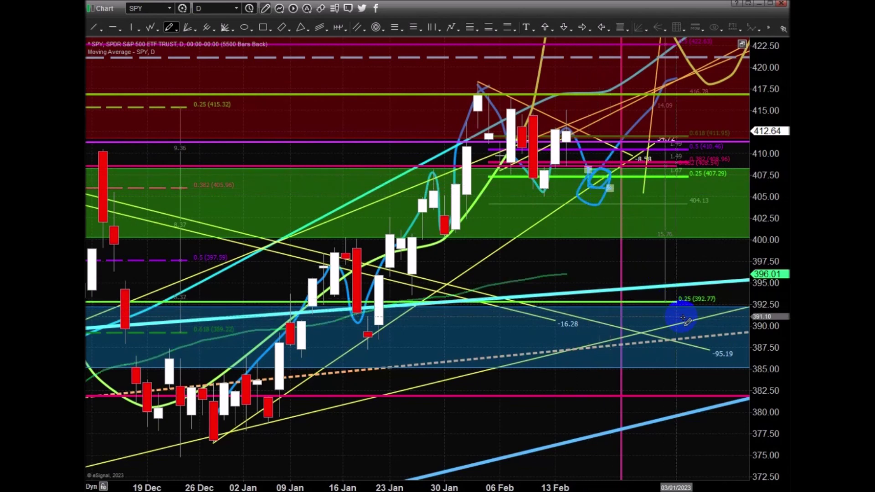
mouse_move(556, 138)
mouse_down()
mouse_move(570, 134)
mouse_move(572, 108)
mouse_move(578, 160)
mouse_up()
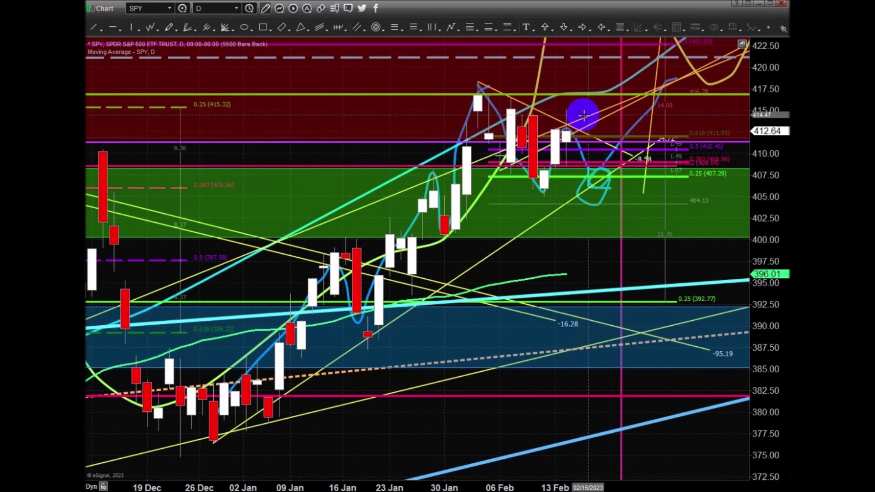
click(606, 197)
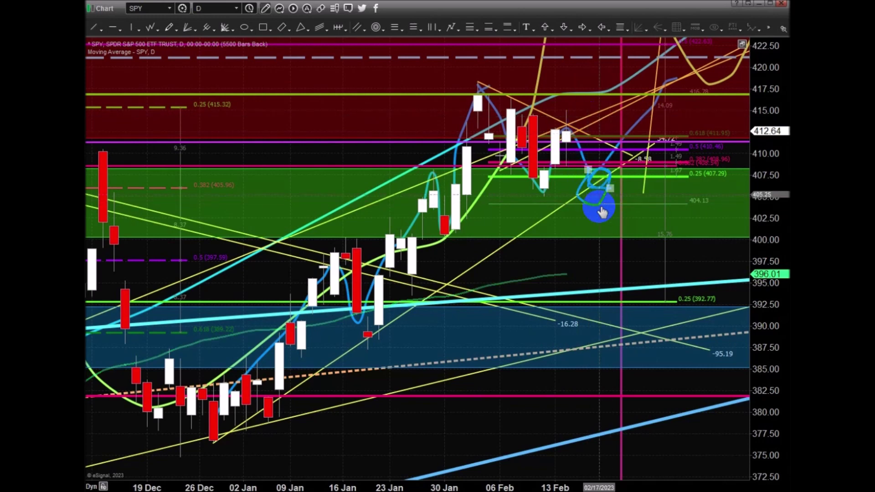
mouse_move(597, 210)
mouse_down()
mouse_move(590, 182)
mouse_move(599, 186)
mouse_move(556, 177)
mouse_up()
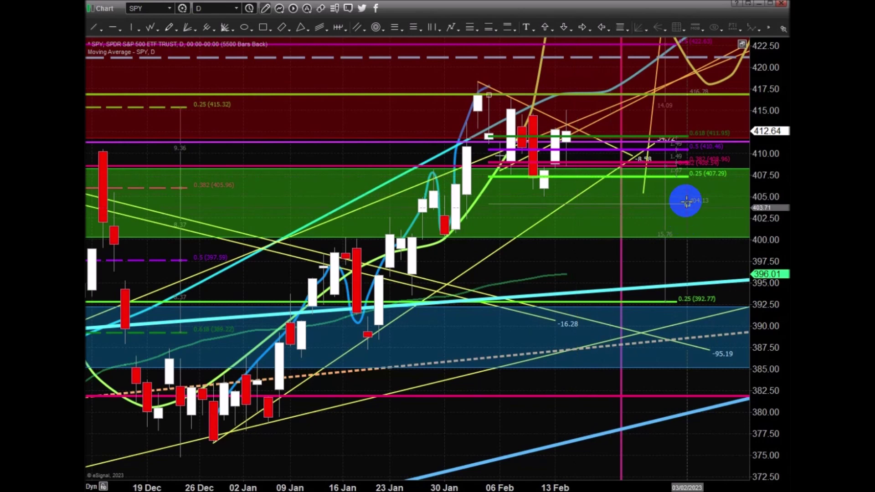
Move the short-term Fibonacci retracement's anchors to the 10 February low at 405.00 and the 3 February high at 416.97
drag(684, 200, 687, 197)
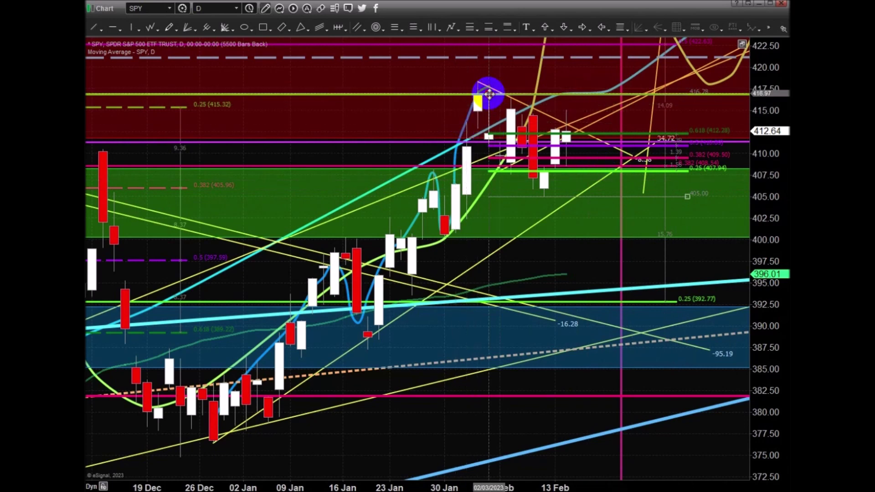
drag(491, 95, 501, 97)
click(538, 161)
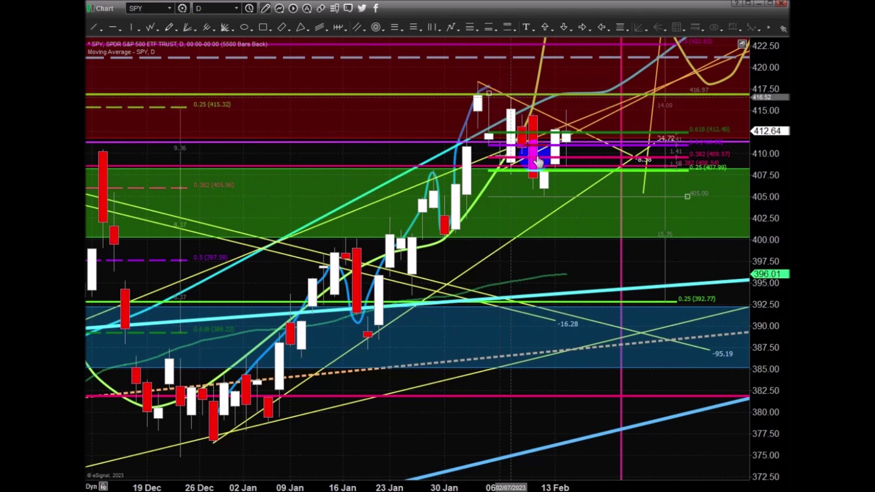
click(543, 195)
click(589, 193)
click(579, 148)
click(570, 182)
Sketch a freehand projection from 15 February at about 412, looping near 408 and rising to about 416 on 23 February
drag(578, 482, 420, 226)
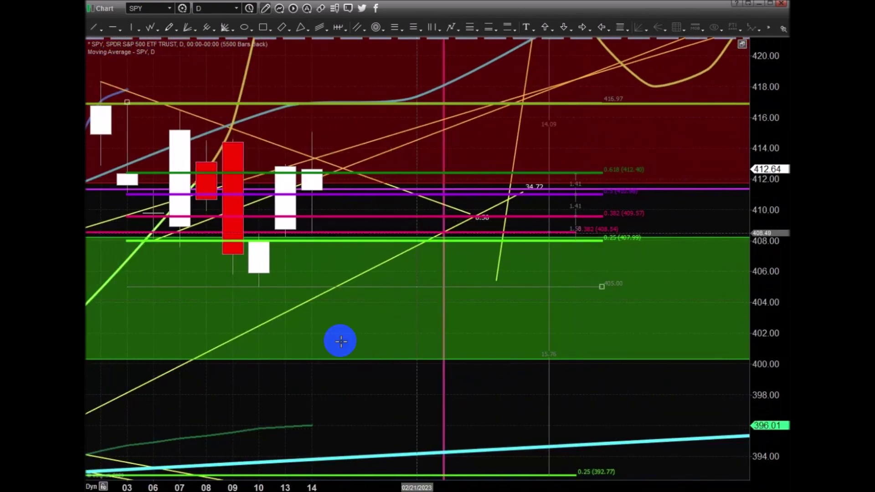
drag(263, 323, 430, 198)
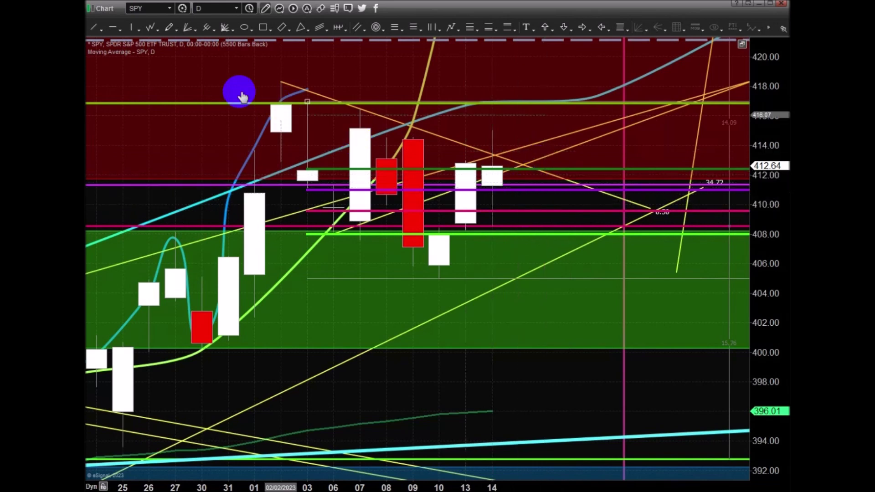
click(177, 31)
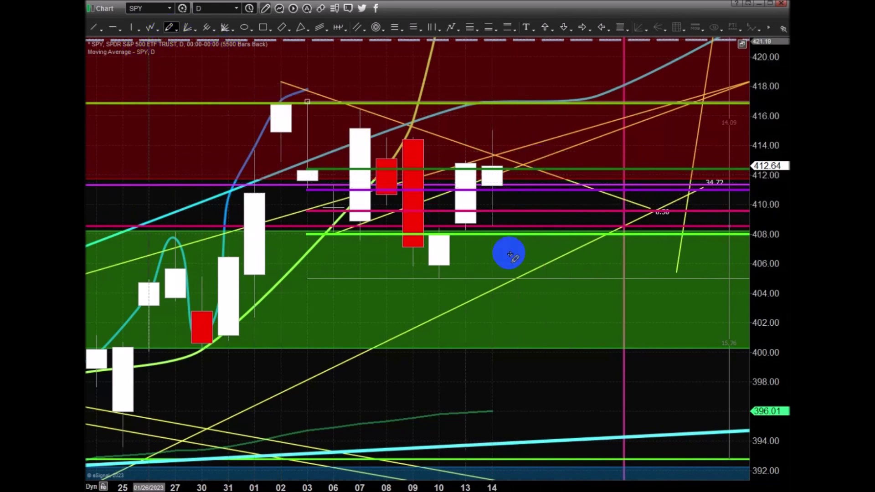
mouse_move(497, 177)
mouse_down()
mouse_move(512, 181)
mouse_move(536, 232)
mouse_up()
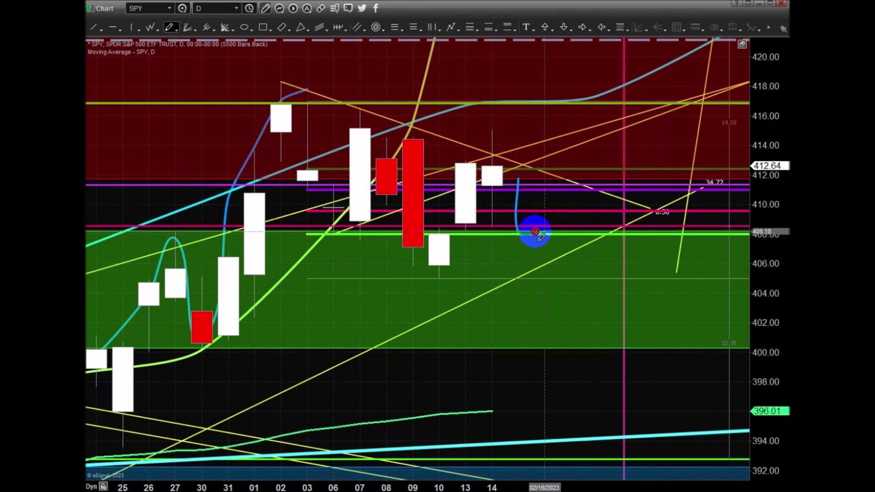
mouse_move(526, 209)
mouse_down()
mouse_move(524, 220)
mouse_move(556, 218)
mouse_move(650, 112)
mouse_up()
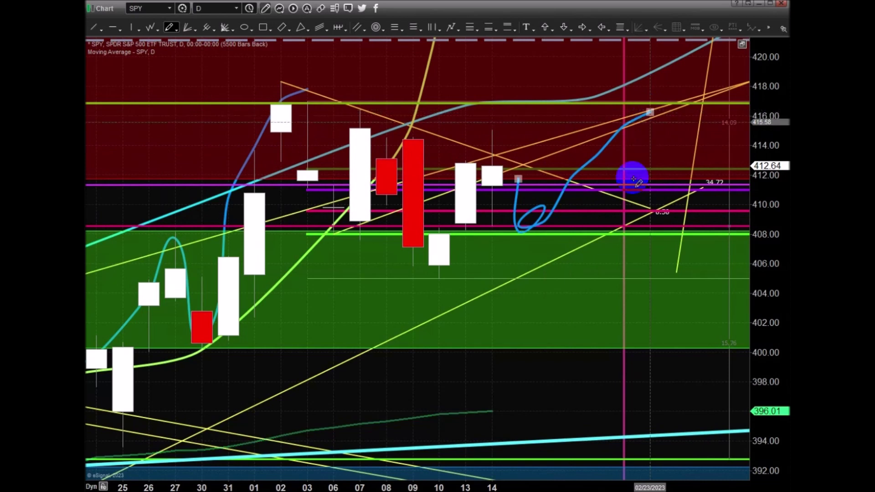
Delete the looping freehand projection after the 14 February candle
right_click(517, 201)
click(516, 199)
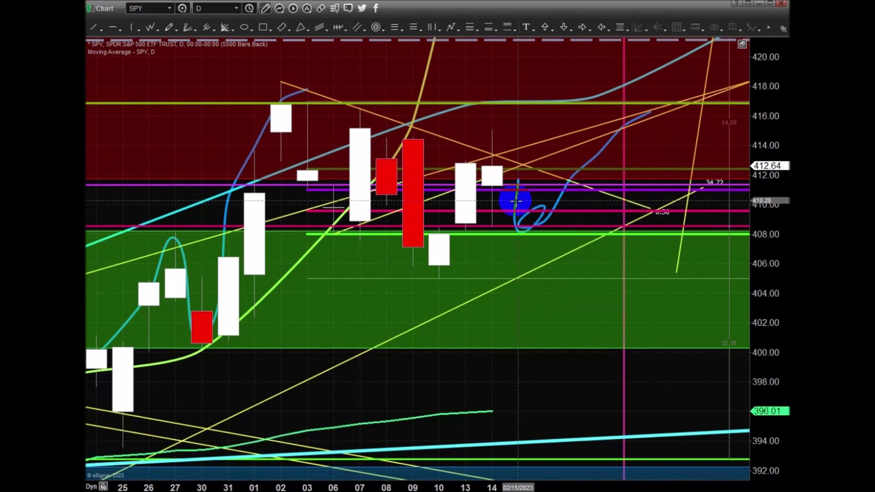
click(562, 202)
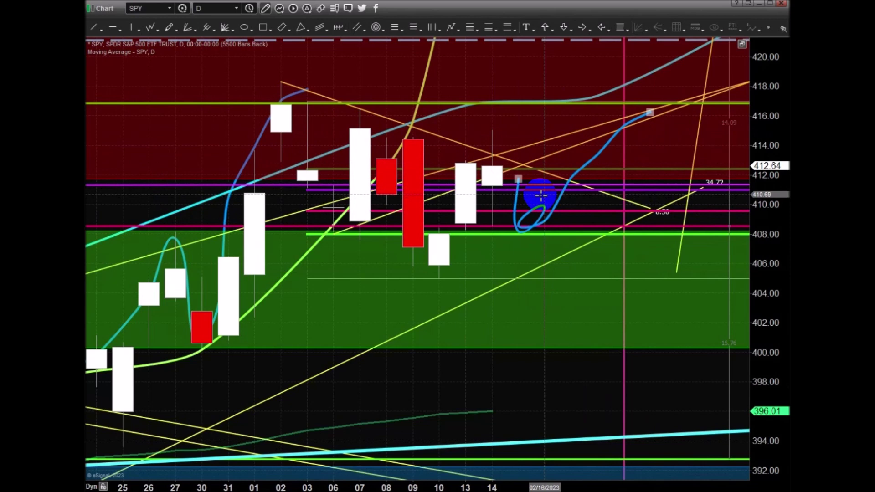
key(Delete)
Sketch a projected path stepping down from about 412 on 15 February to about 407.4 on 17 February, and a rebound from there
click(169, 27)
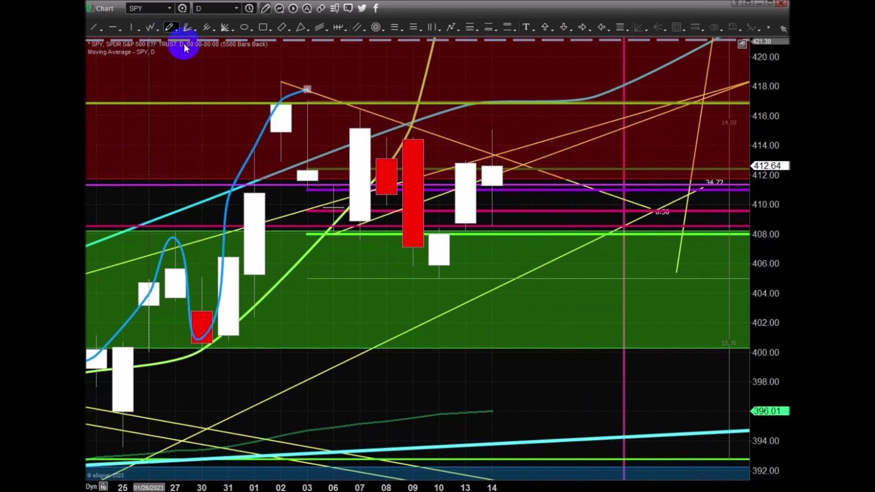
click(518, 183)
mouse_move(526, 208)
mouse_down()
mouse_move(545, 225)
mouse_move(569, 217)
mouse_move(568, 244)
mouse_up()
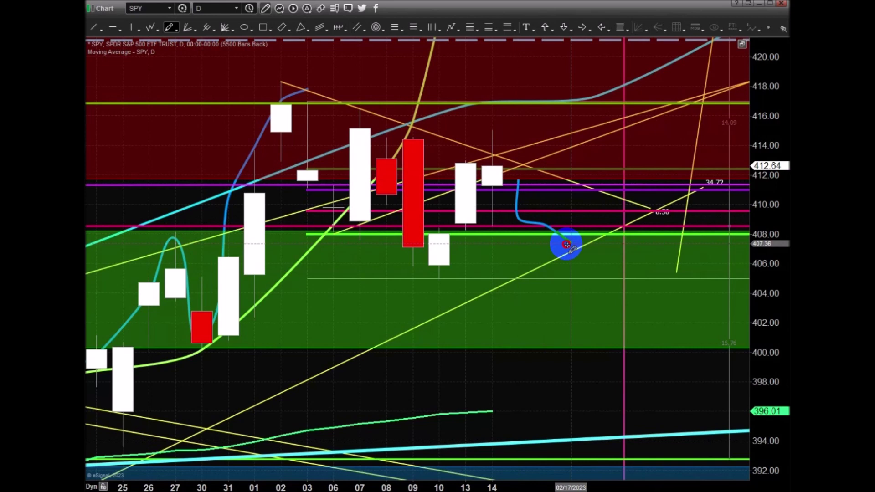
mouse_move(570, 245)
mouse_down()
mouse_move(597, 218)
mouse_move(598, 190)
mouse_move(640, 153)
mouse_up()
Remove the rebound stroke and the stepped decline stroke of the freehand projection
key(ctrl+z)
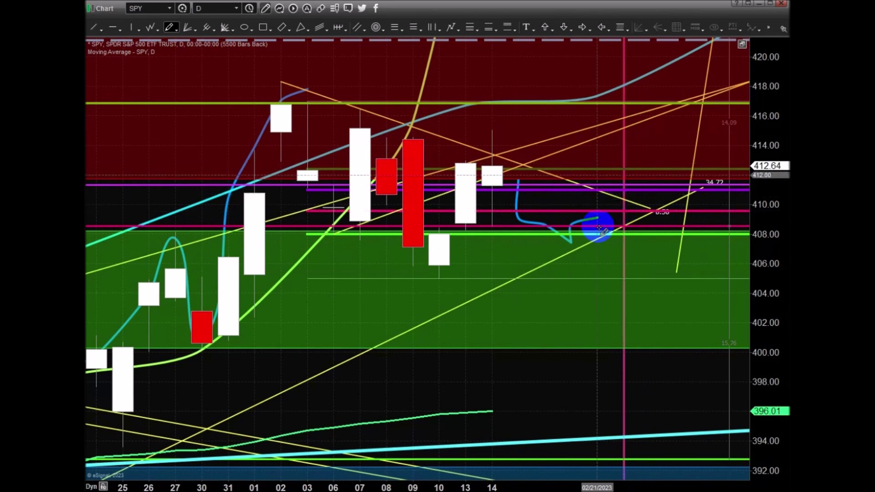
right_click(579, 226)
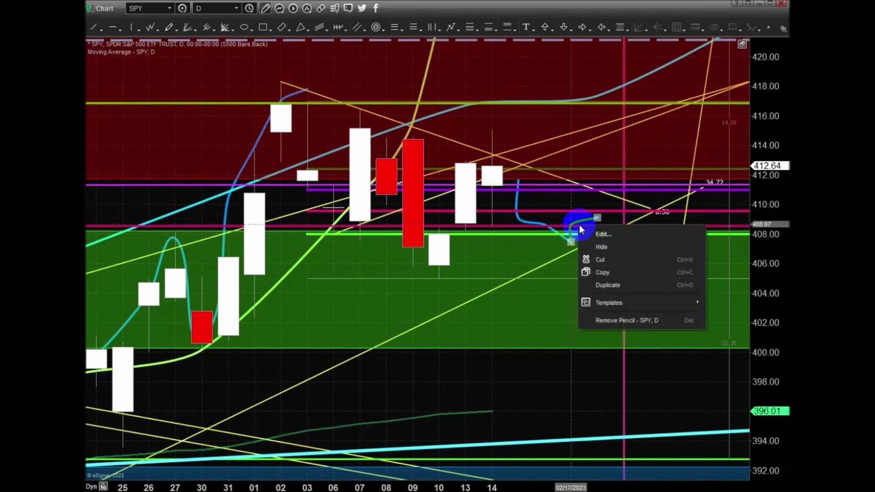
key(Escape)
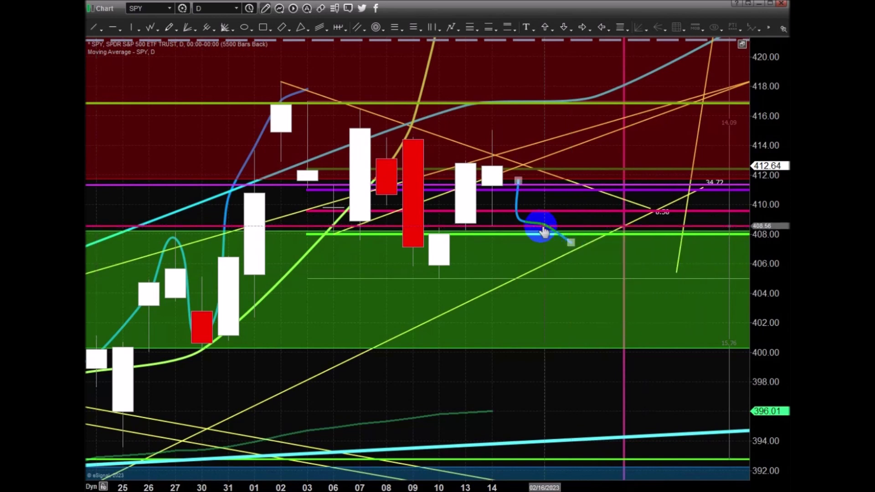
key(Delete)
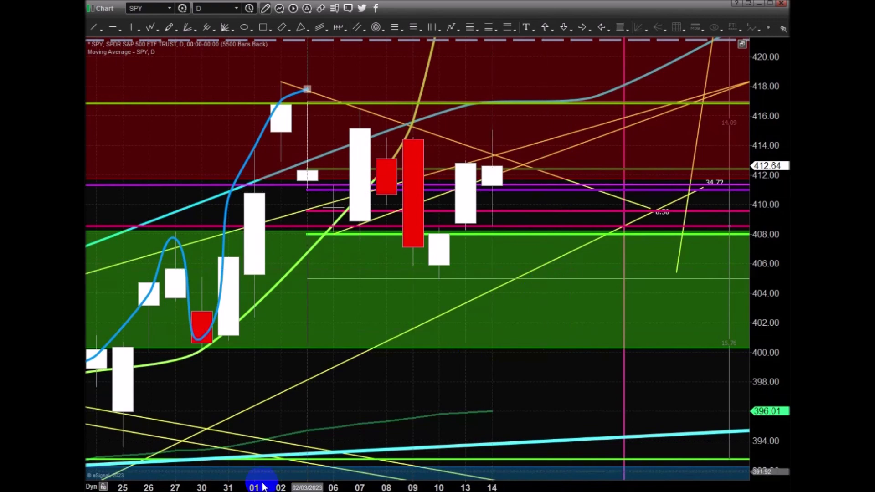
Delete the blue freehand curve traced along the rally from the late-December low to the early-February high
drag(501, 486, 625, 478)
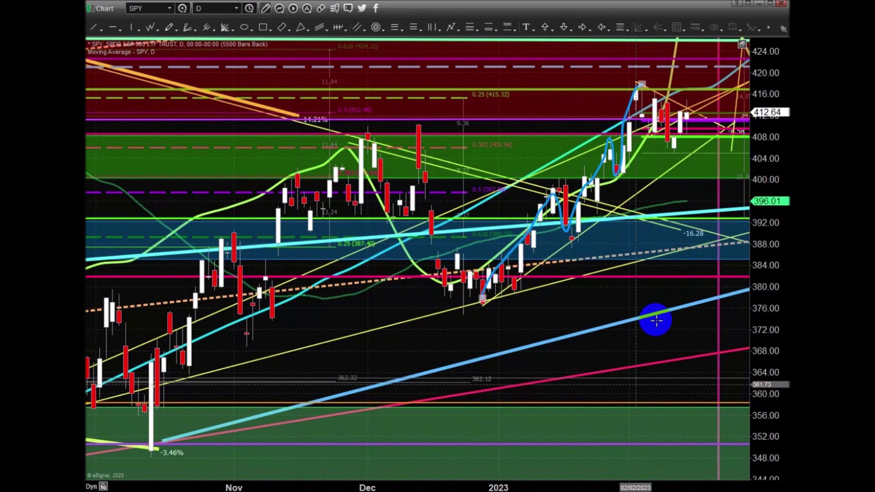
drag(556, 323, 360, 222)
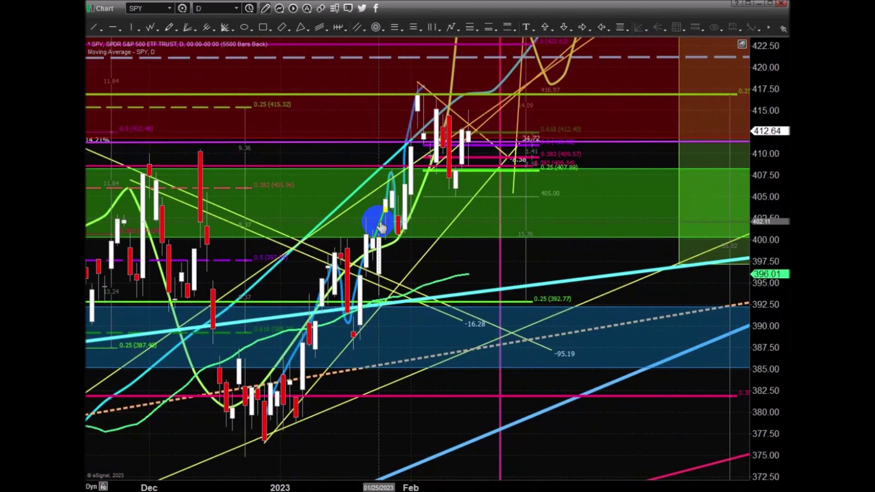
click(381, 227)
key(Delete)
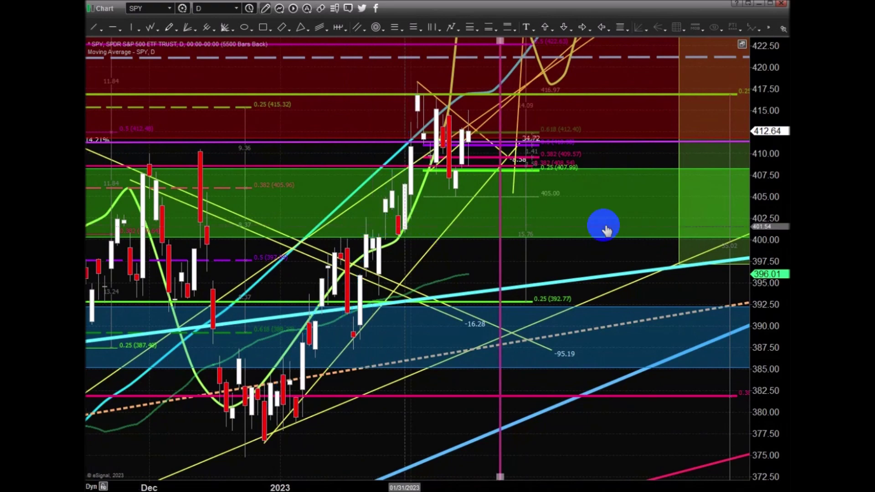
Delete the long projected price path that peaks near 437 on 22 February and dips to about 418 in early March
drag(769, 158, 768, 306)
drag(656, 404, 619, 426)
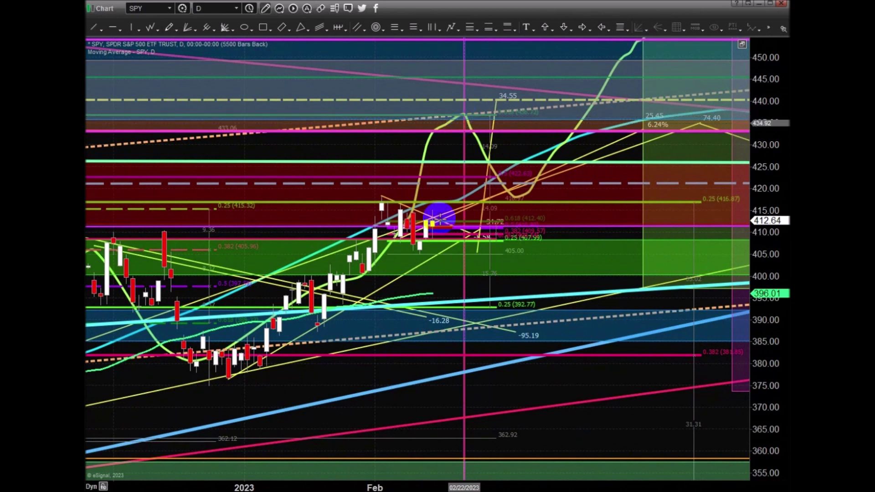
click(520, 199)
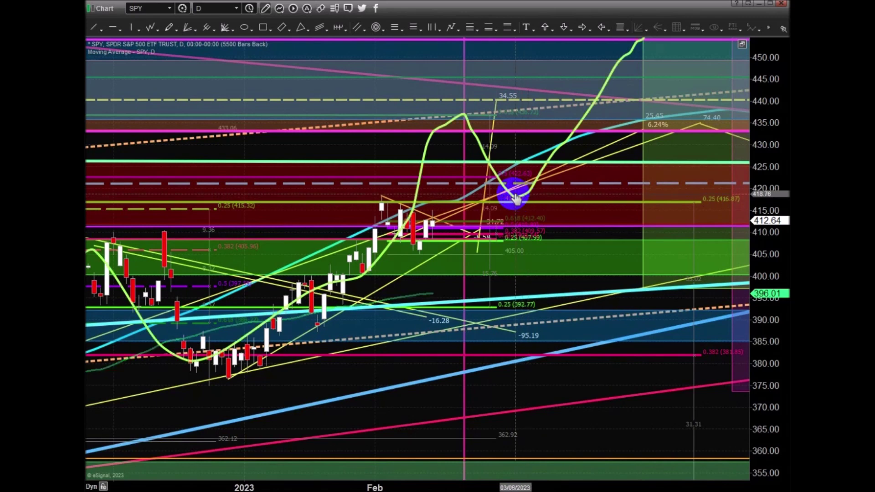
key(Delete)
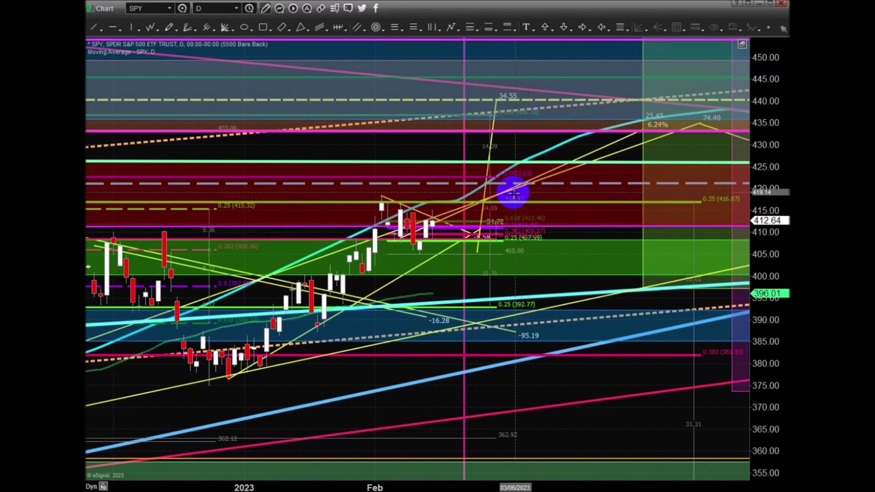
Sketch a freehand path from the late-December low to about 417, dipping to 407 around 21 February, rising to 441 by early April, and falling to about 422
click(168, 28)
mouse_move(221, 374)
mouse_down()
mouse_move(351, 253)
mouse_move(386, 198)
mouse_move(461, 245)
mouse_up()
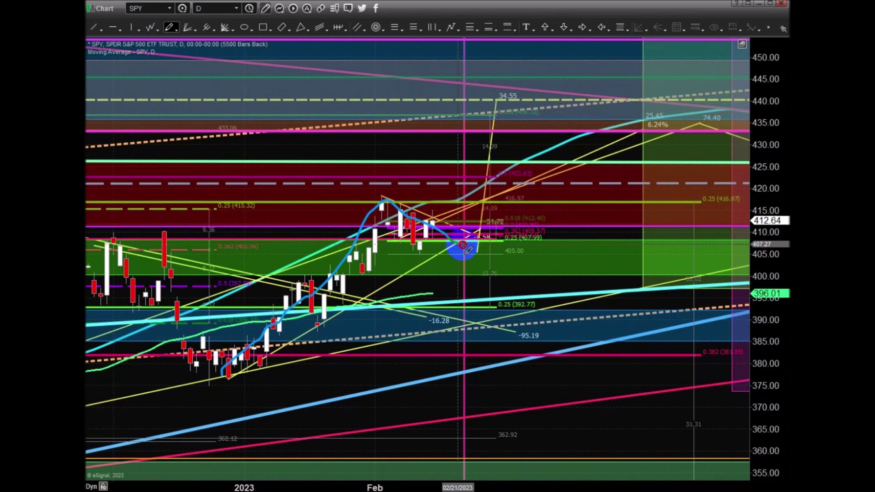
mouse_move(464, 245)
mouse_down()
mouse_move(517, 199)
mouse_move(591, 108)
mouse_move(621, 96)
mouse_up()
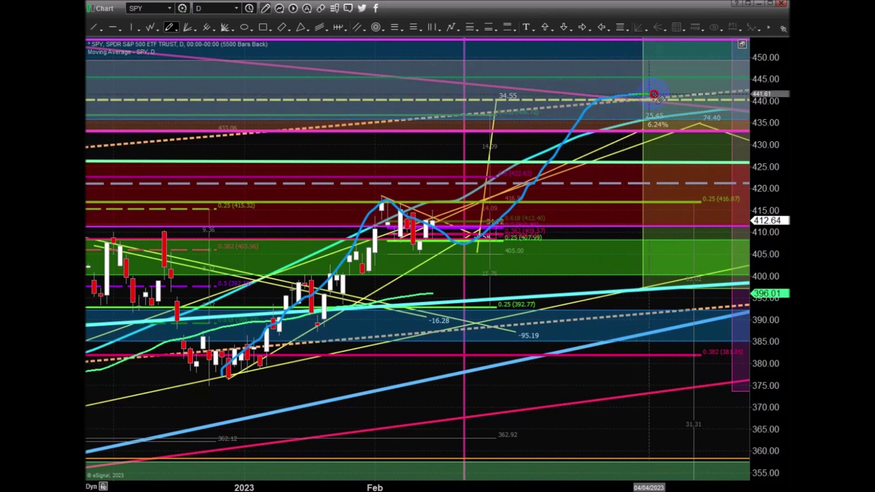
mouse_move(663, 97)
mouse_down()
mouse_move(722, 189)
mouse_move(726, 180)
mouse_move(705, 180)
mouse_move(717, 185)
mouse_move(712, 167)
mouse_move(707, 180)
mouse_move(719, 177)
mouse_up()
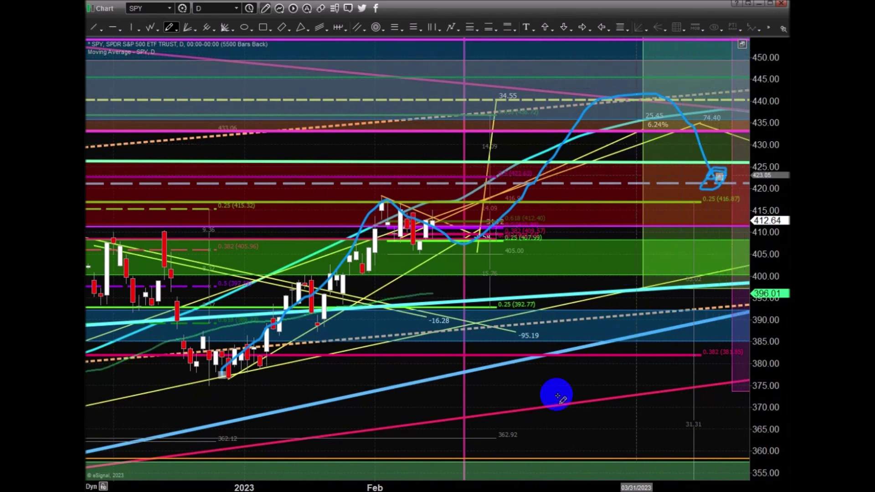
click(233, 401)
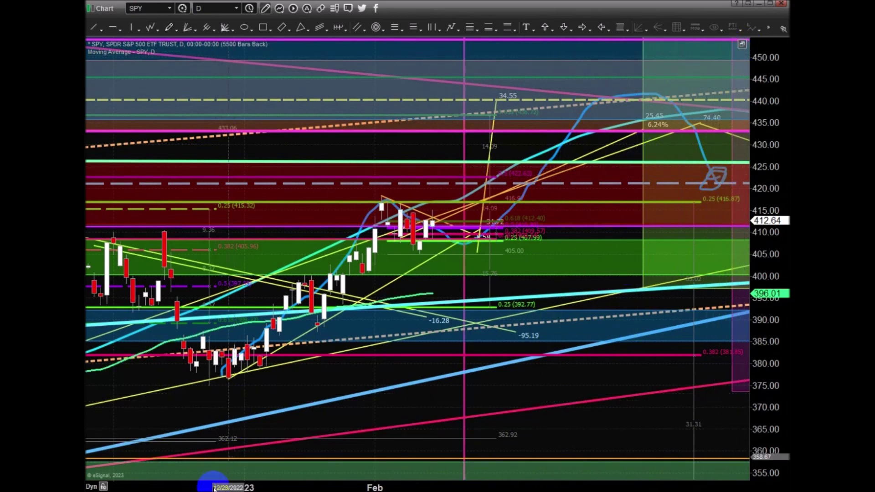
drag(349, 486, 504, 486)
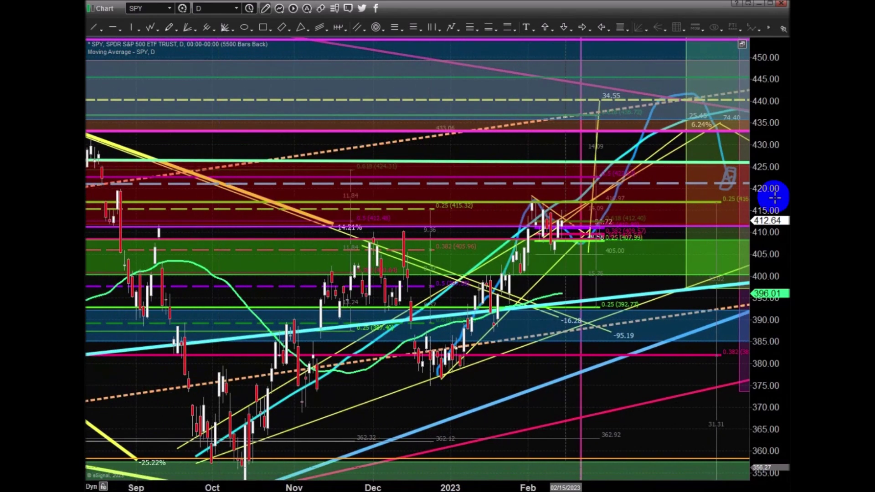
drag(773, 224, 774, 264)
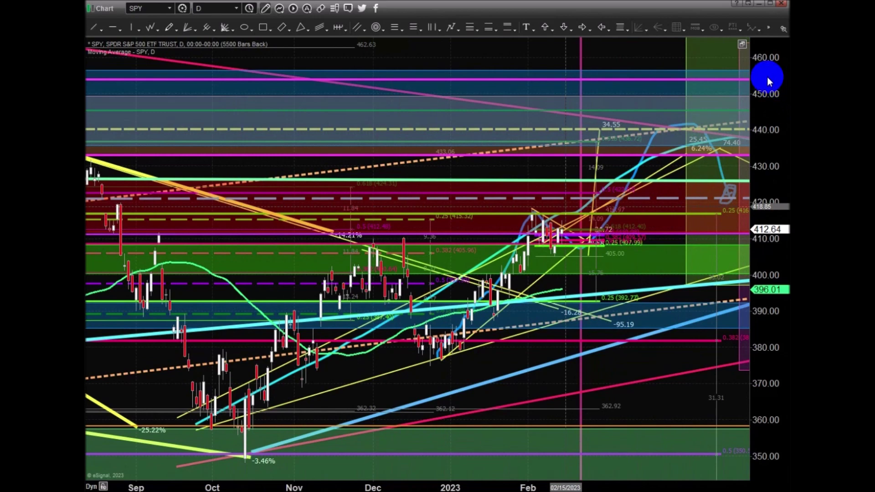
mouse_move(618, 352)
mouse_down()
mouse_move(565, 354)
mouse_move(520, 233)
mouse_up()
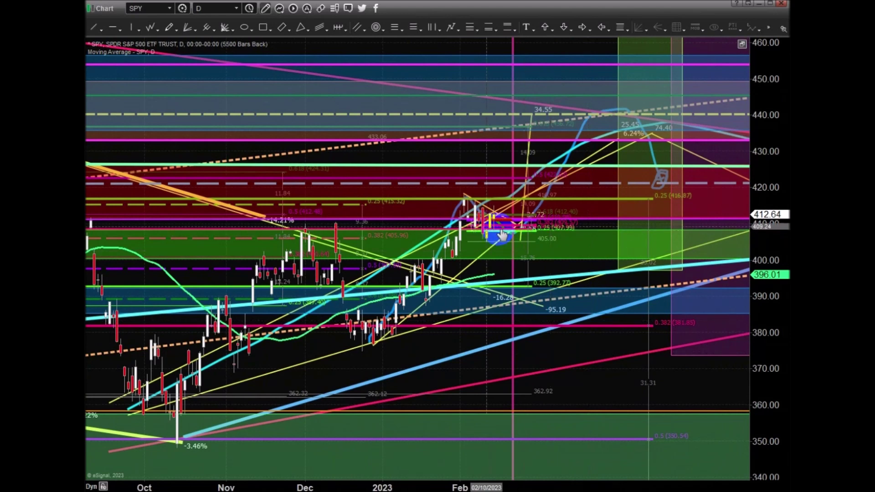